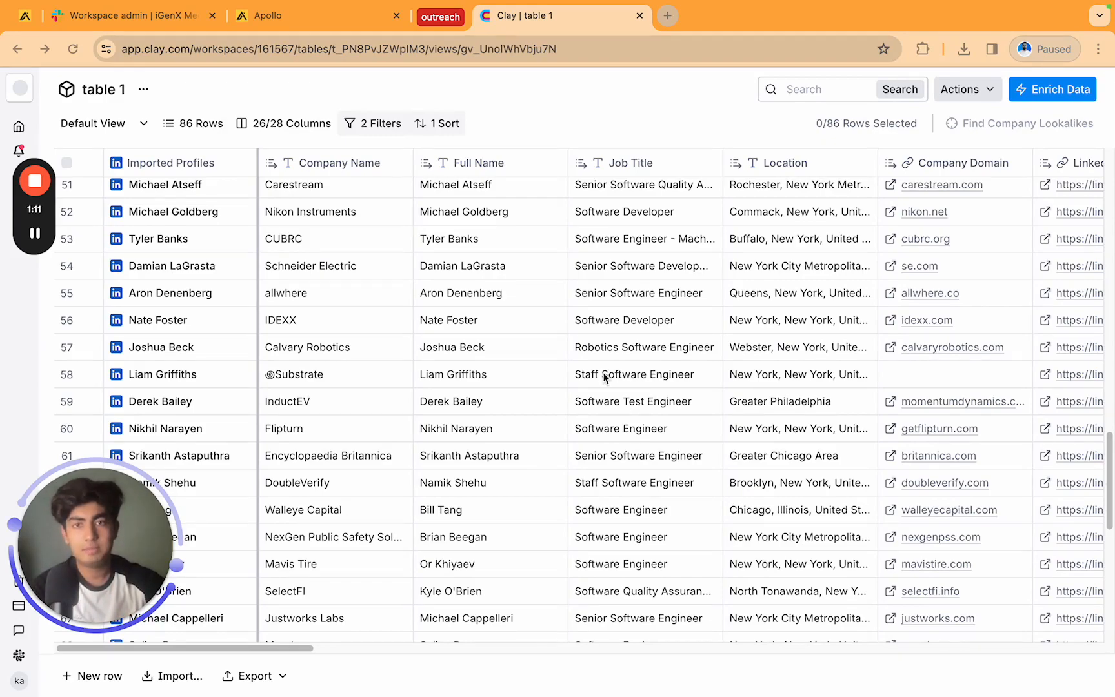
Look over the imported profiles table, from the company, job title and location columns across to the LinkedIn profile and person enrichment columns
scroll(604, 378, "up", 1)
scroll(603, 378, "up", 15)
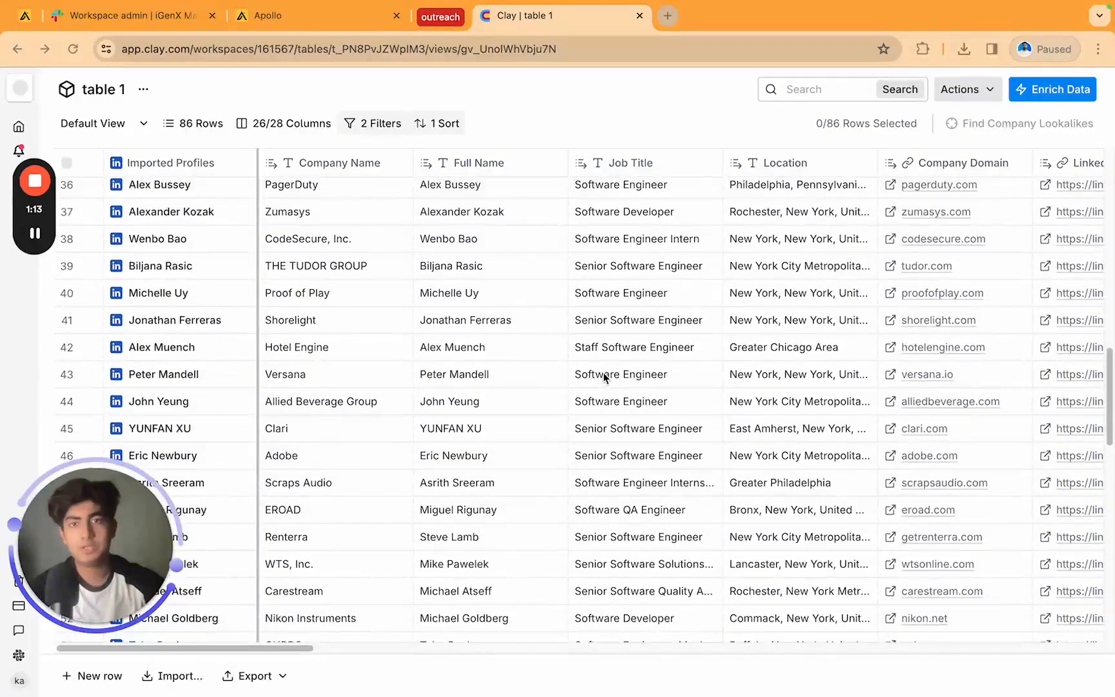
scroll(604, 378, "up", 7)
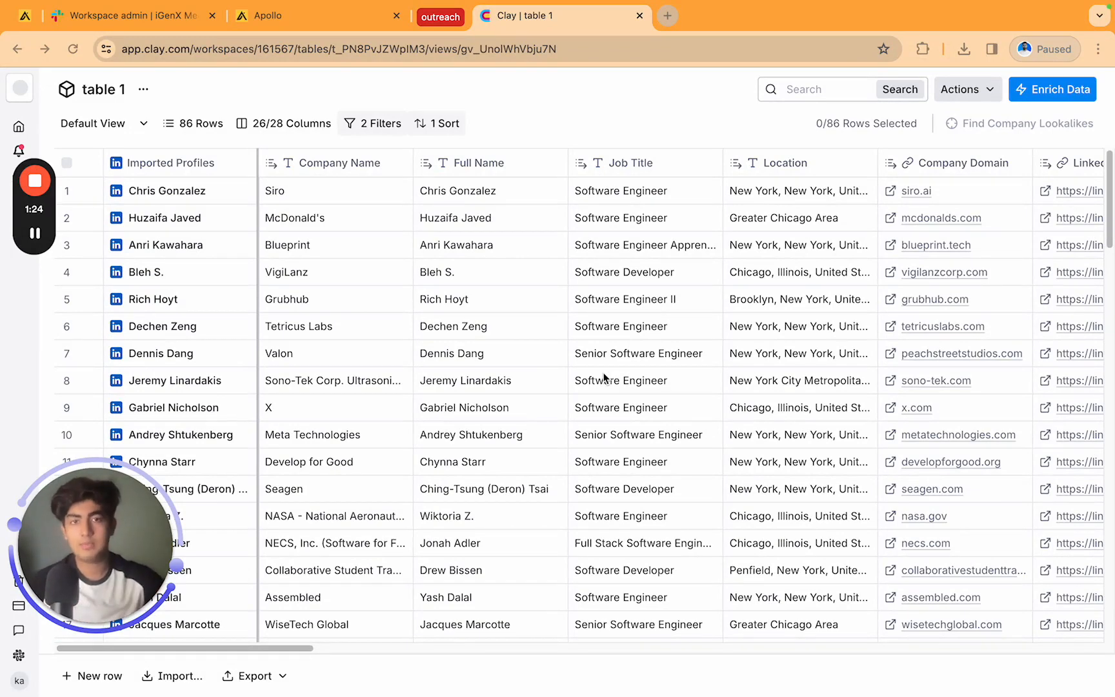
mouse_move(32, 236)
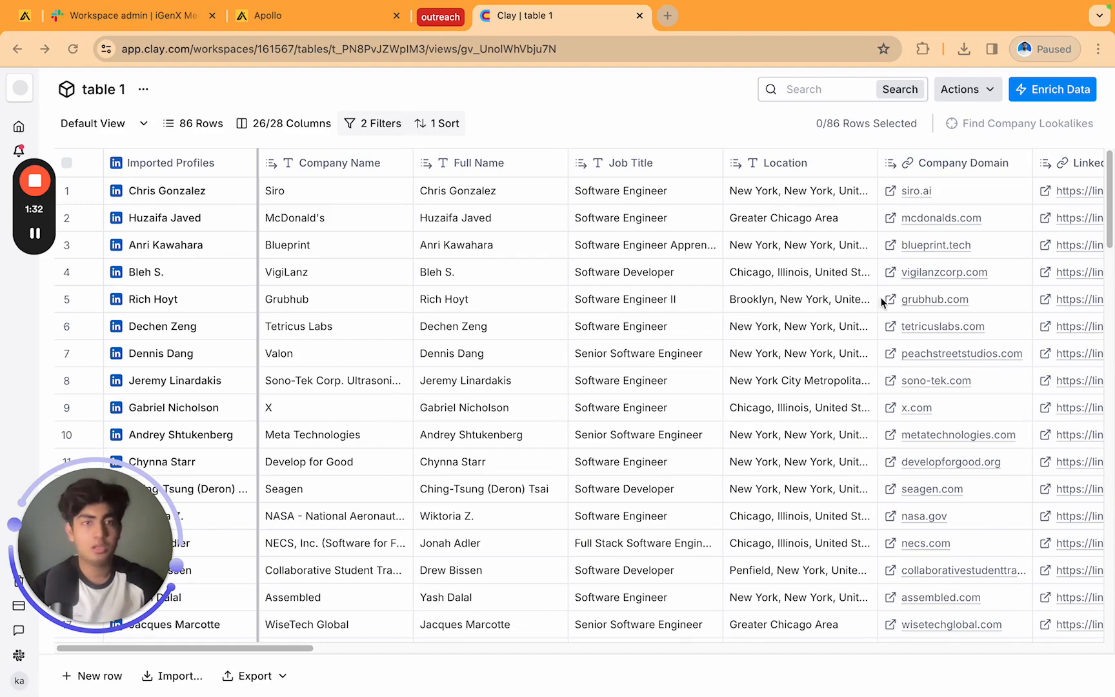
scroll(883, 303, "right", 2)
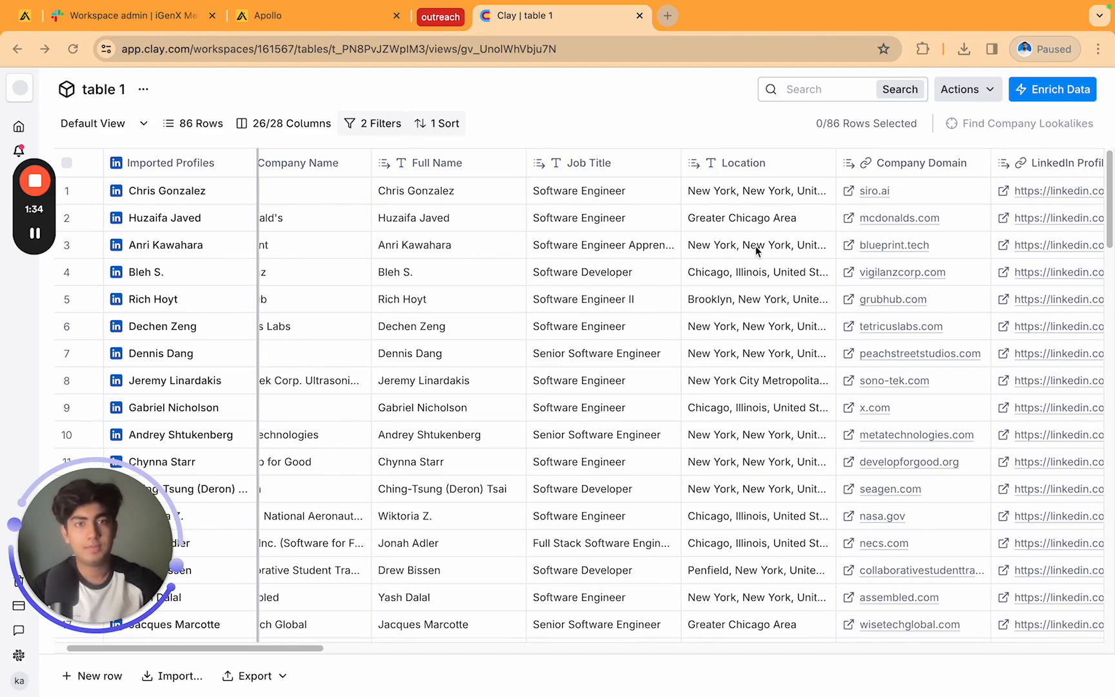
scroll(755, 252, "right", 5)
scroll(748, 248, "right", 1)
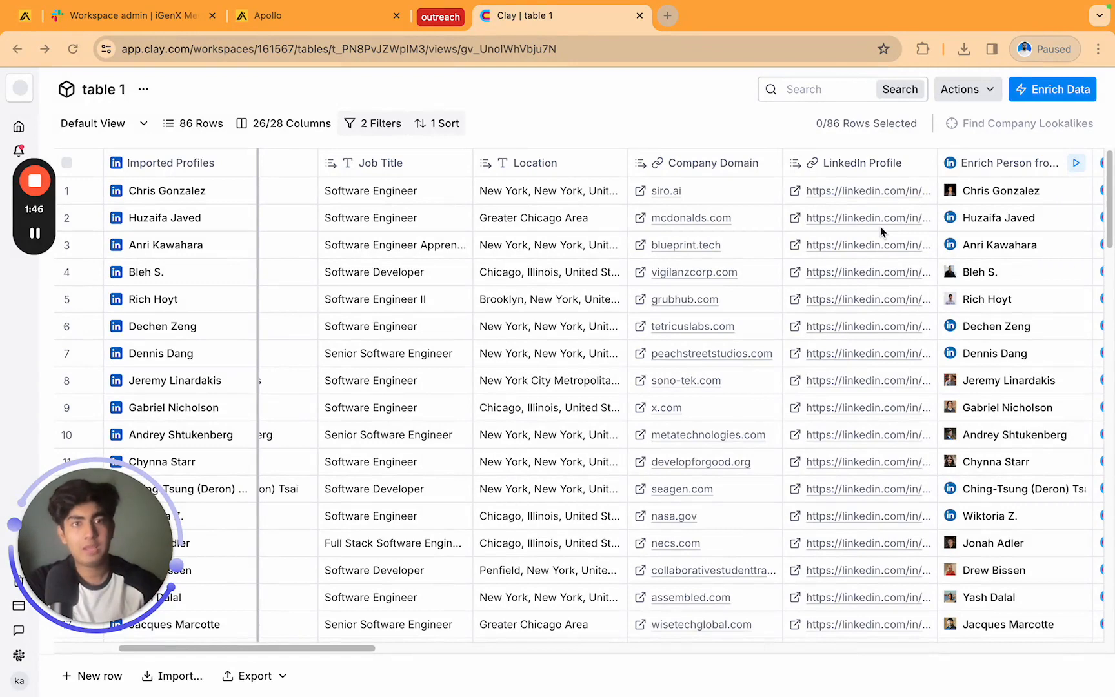
scroll(940, 249, "right", 3)
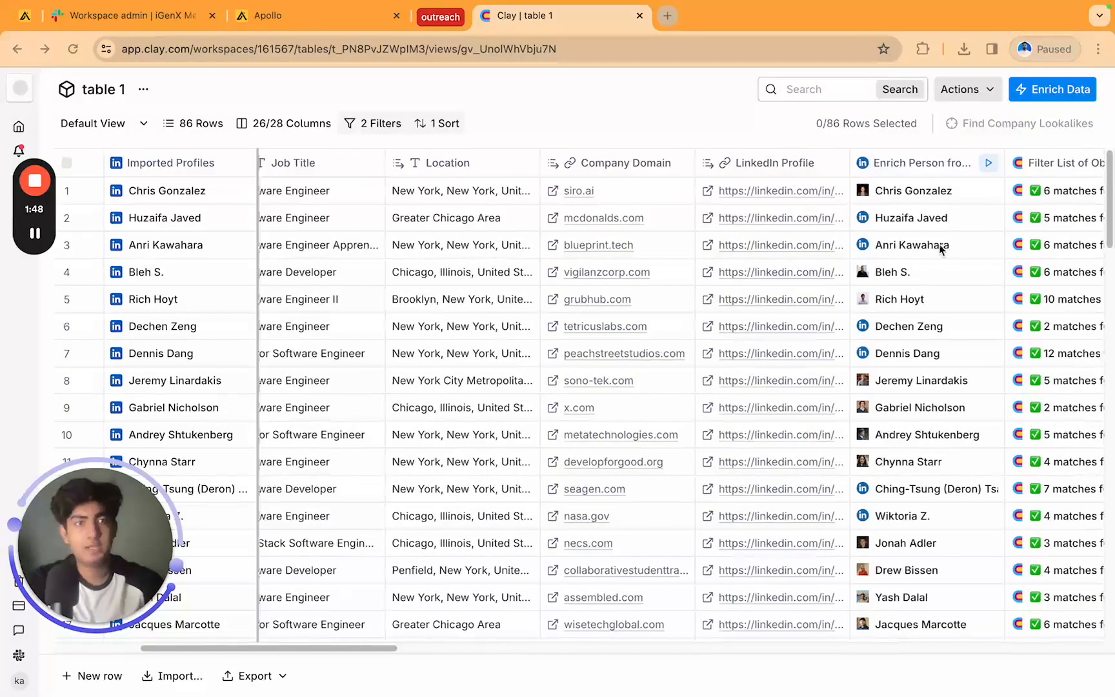
Open the enriched person details of the first row and inspect entry 0 of the Experience list
left_click(991, 191)
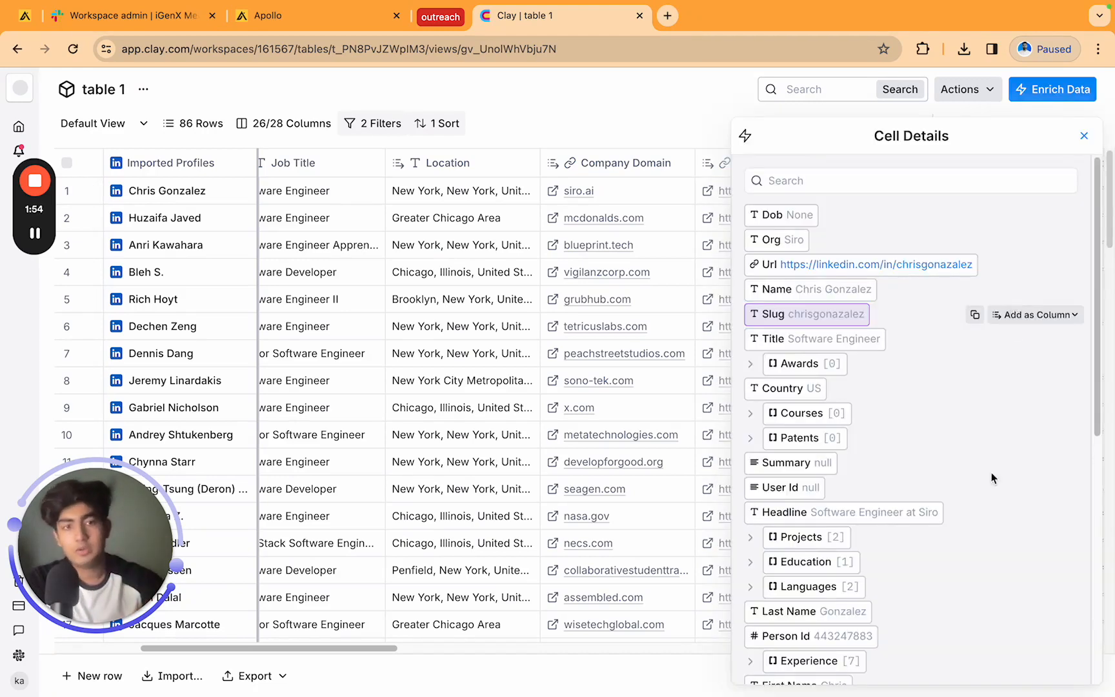
scroll(939, 616, "down", 3)
left_click(775, 529)
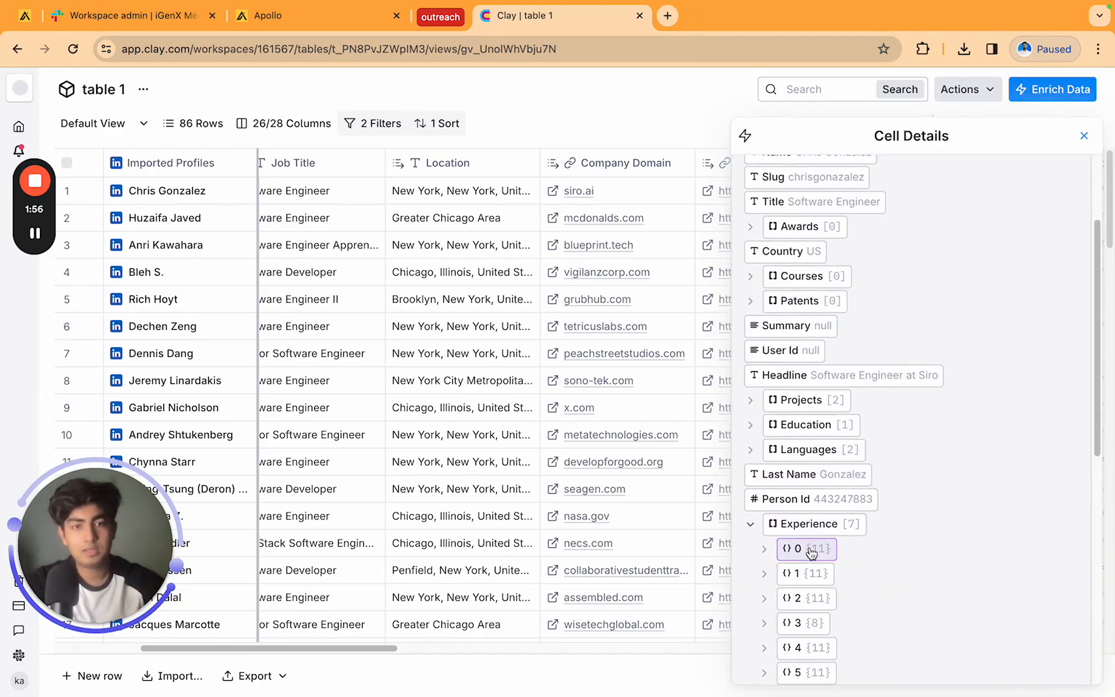
left_click(816, 545)
scroll(823, 552, "down", 1)
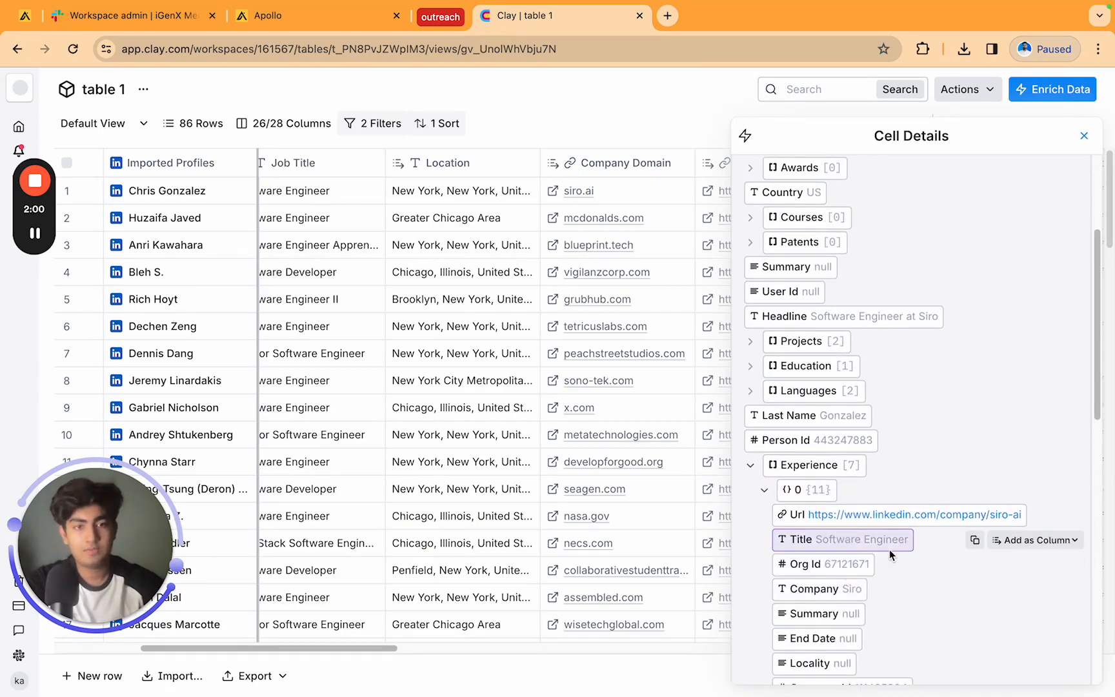
scroll(864, 542, "down", 1)
left_click(763, 433)
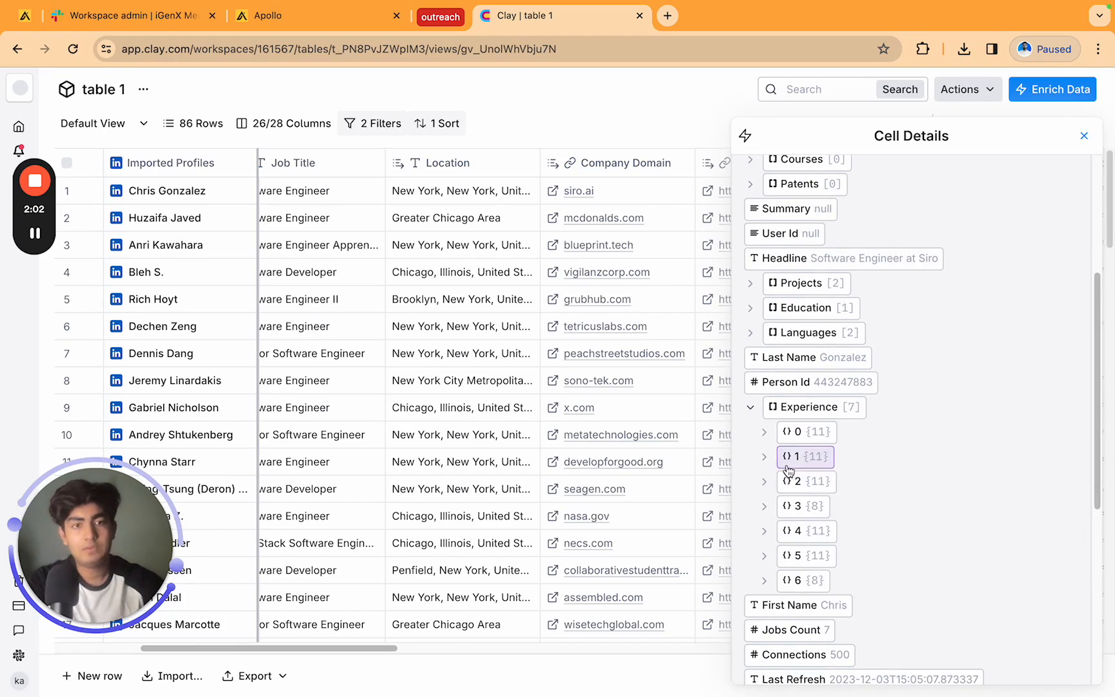
Inspect entry 1 of the Experience list, including its end date, and close the cell details
left_click(800, 456)
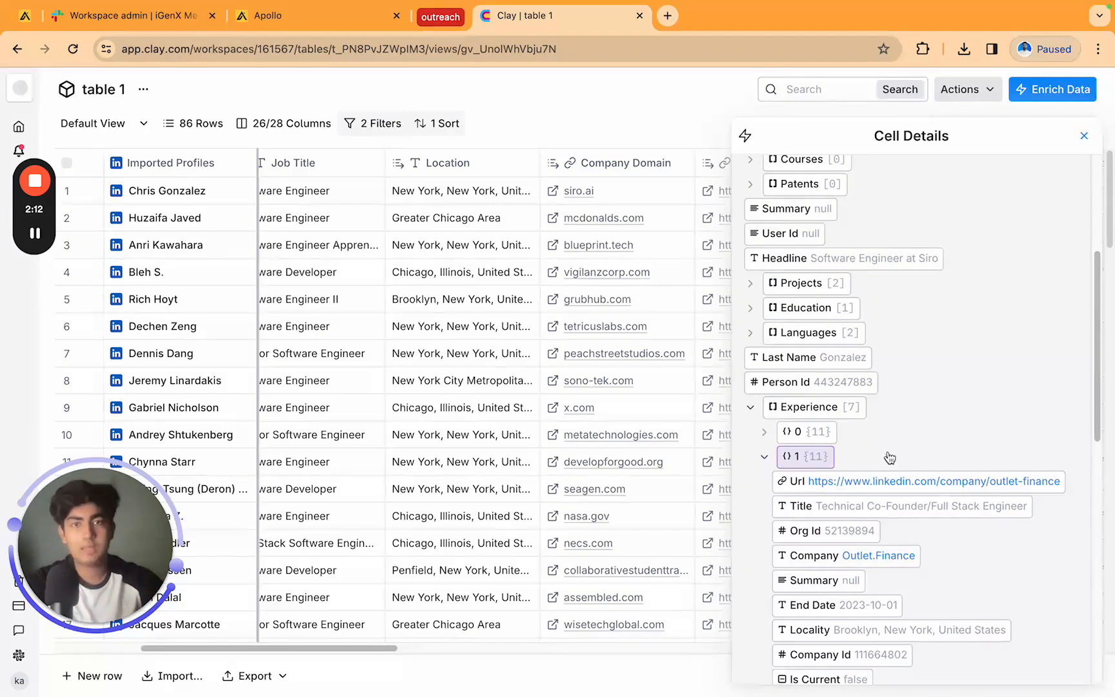
scroll(580, 380, "right", 2)
scroll(580, 383, "right", 6)
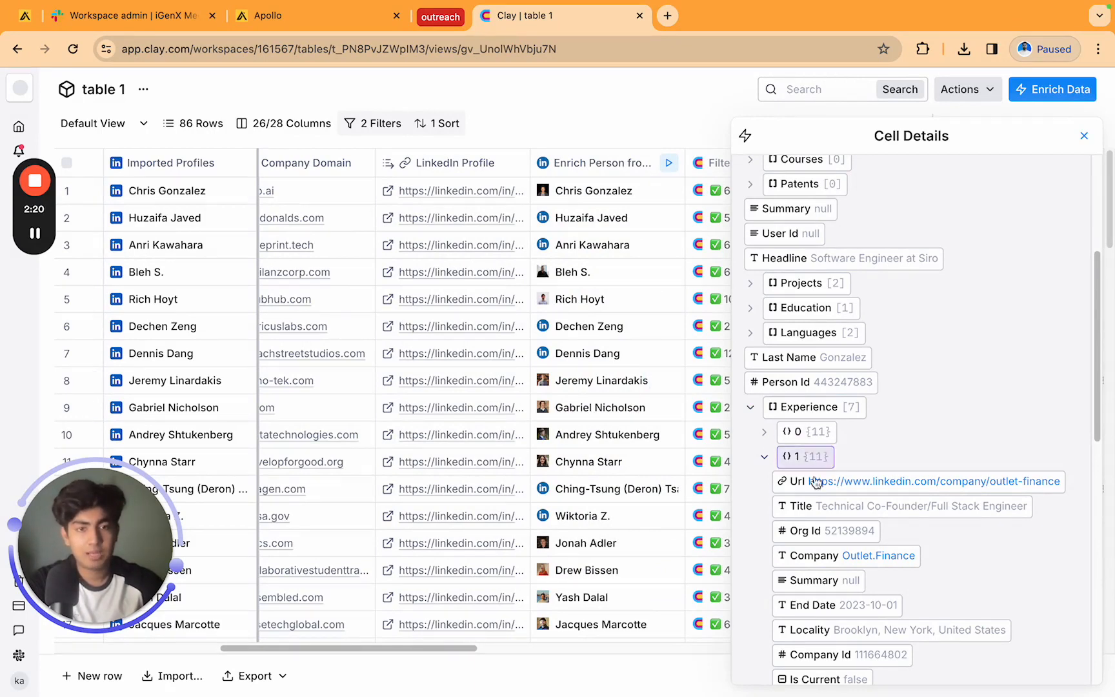
mouse_move(880, 606)
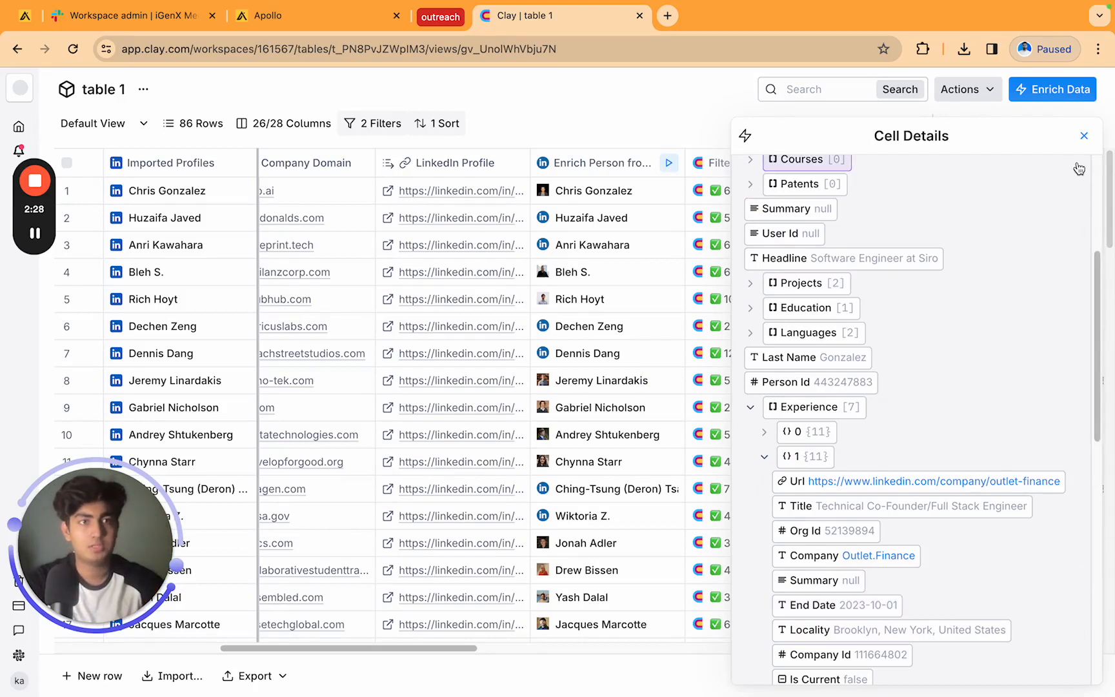
left_click(1083, 136)
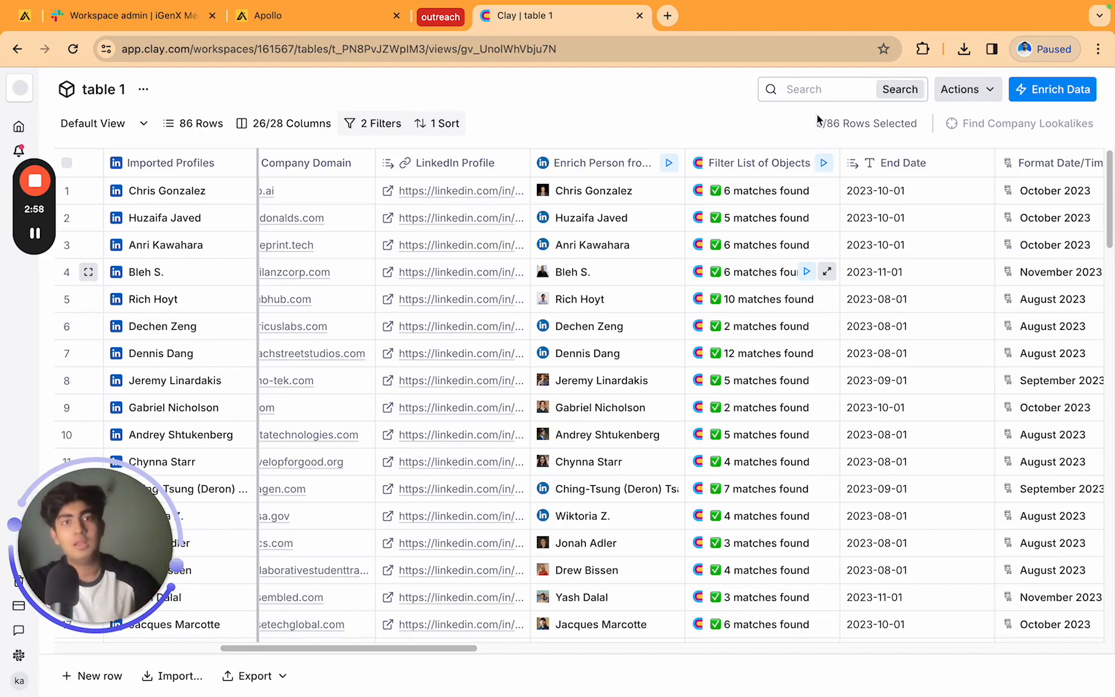
Review the Filter List of Objects column's settings against the Company Domain column and close them without changes
left_click(721, 169)
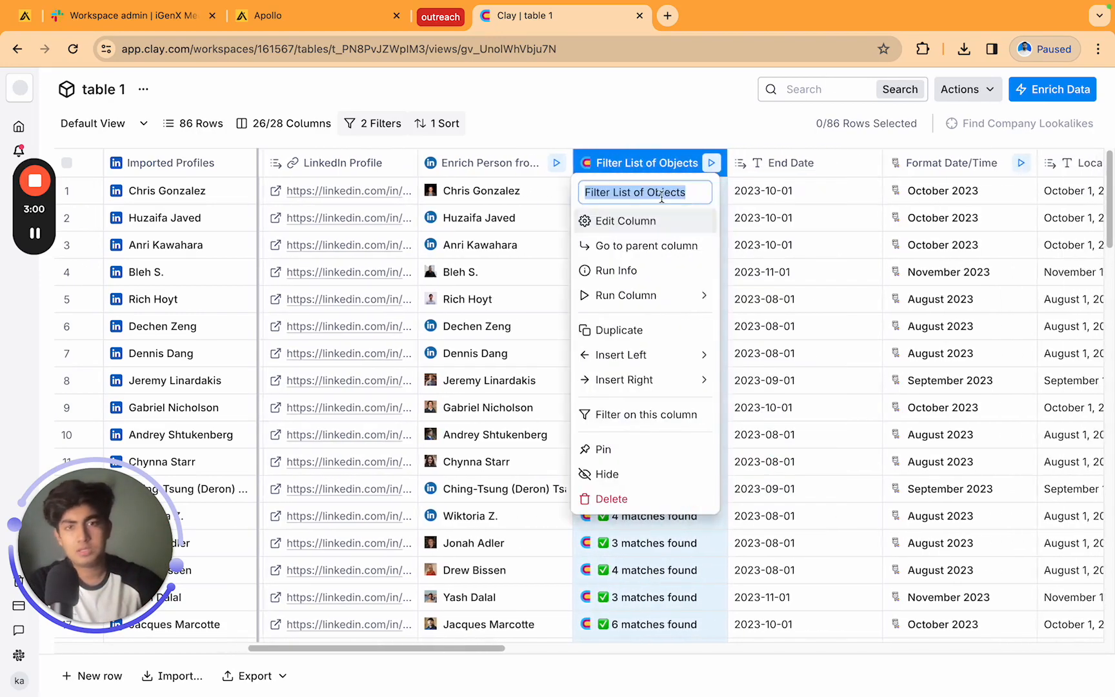
left_click_drag(150, 538, 1073, 431)
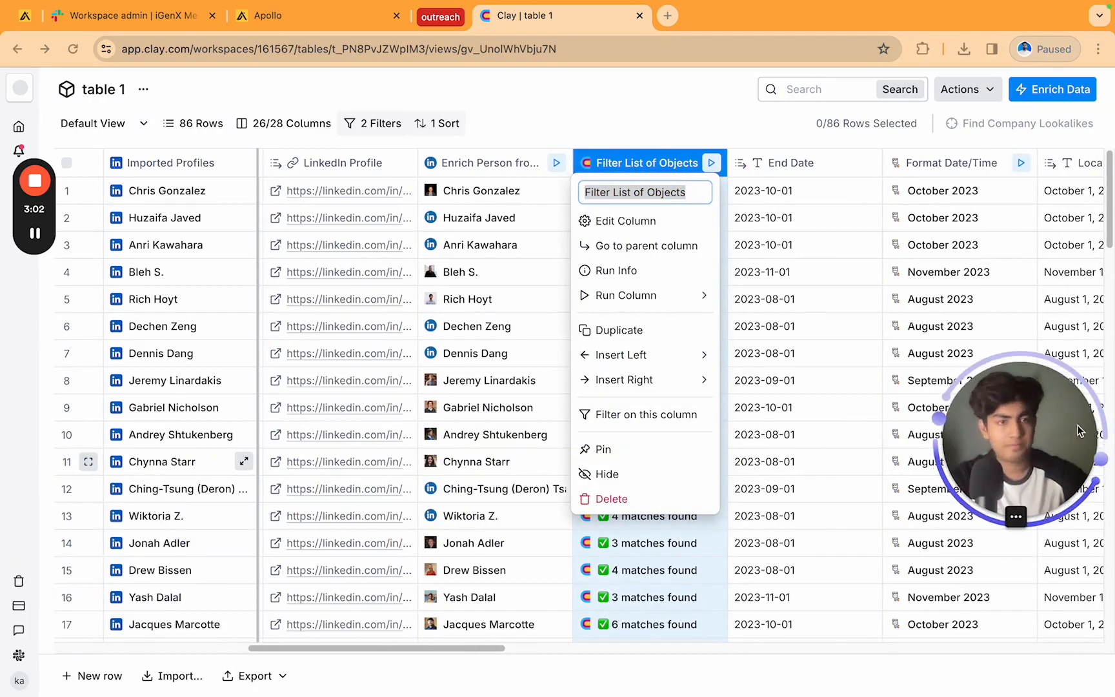
left_click(627, 225)
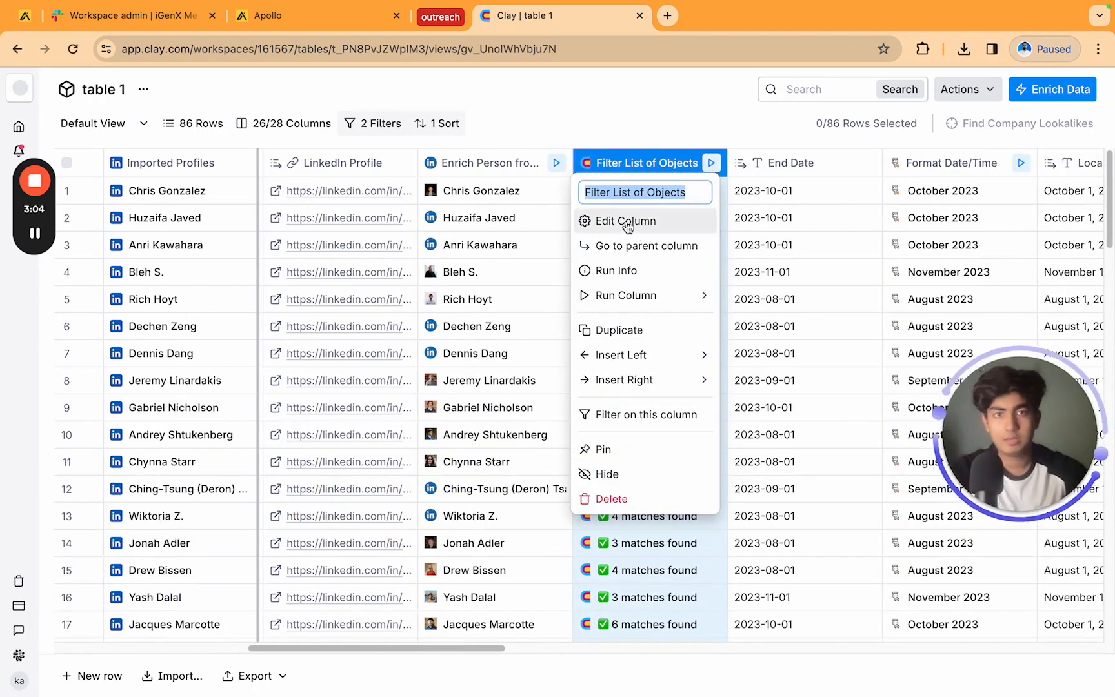
left_click(627, 225)
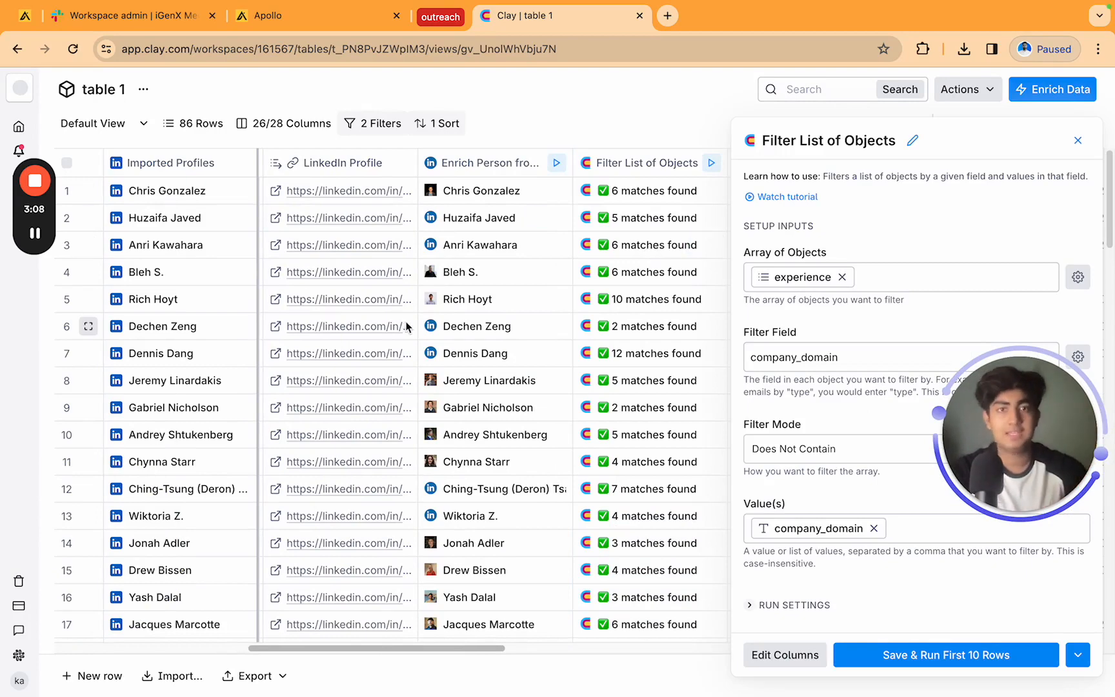
scroll(361, 258, "left", 3)
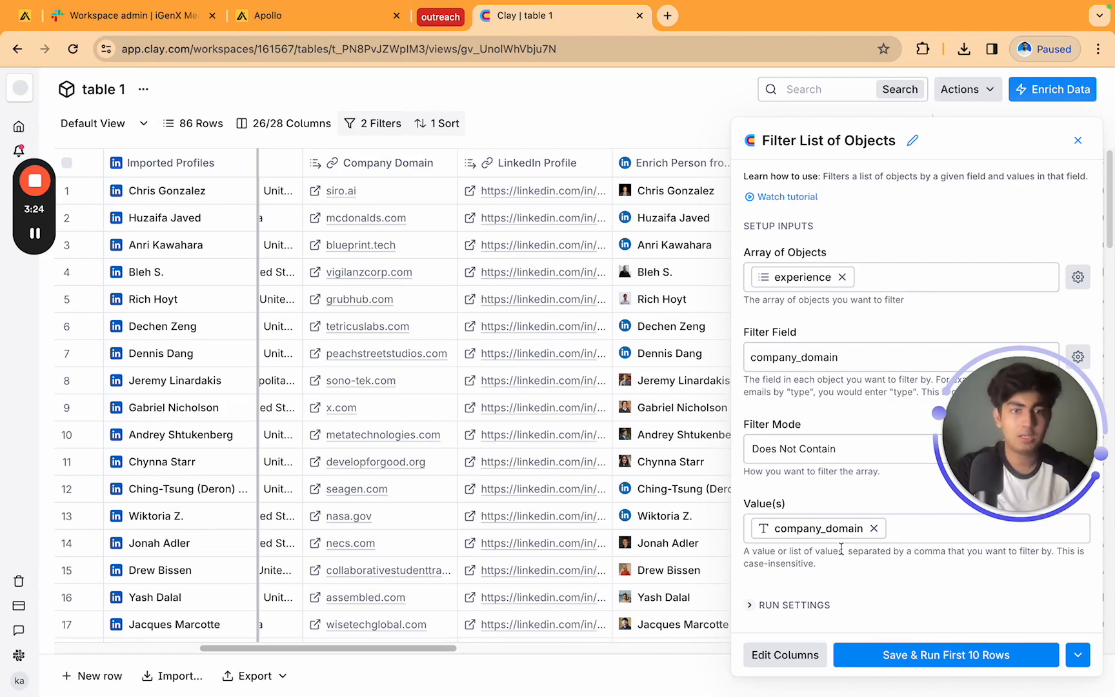
left_click(1077, 140)
left_click_drag(974, 397, 266, 388)
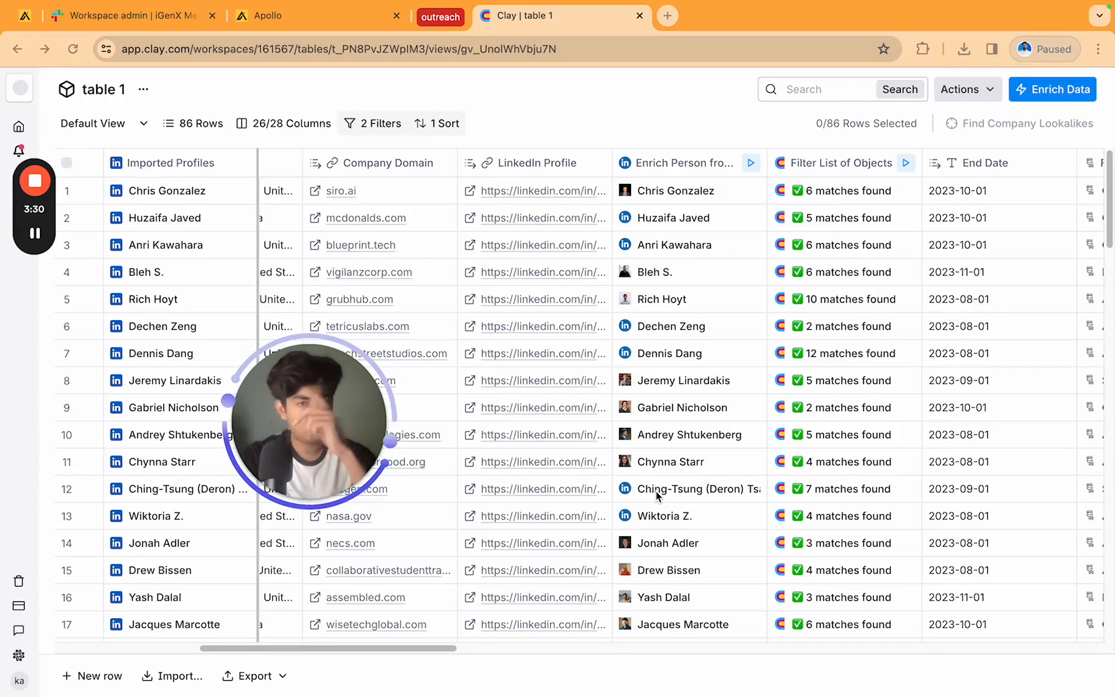
Inspect entry 0 of the Filtered Array in the first row's Filter List of Objects result and close the details
scroll(741, 475, "right", 5)
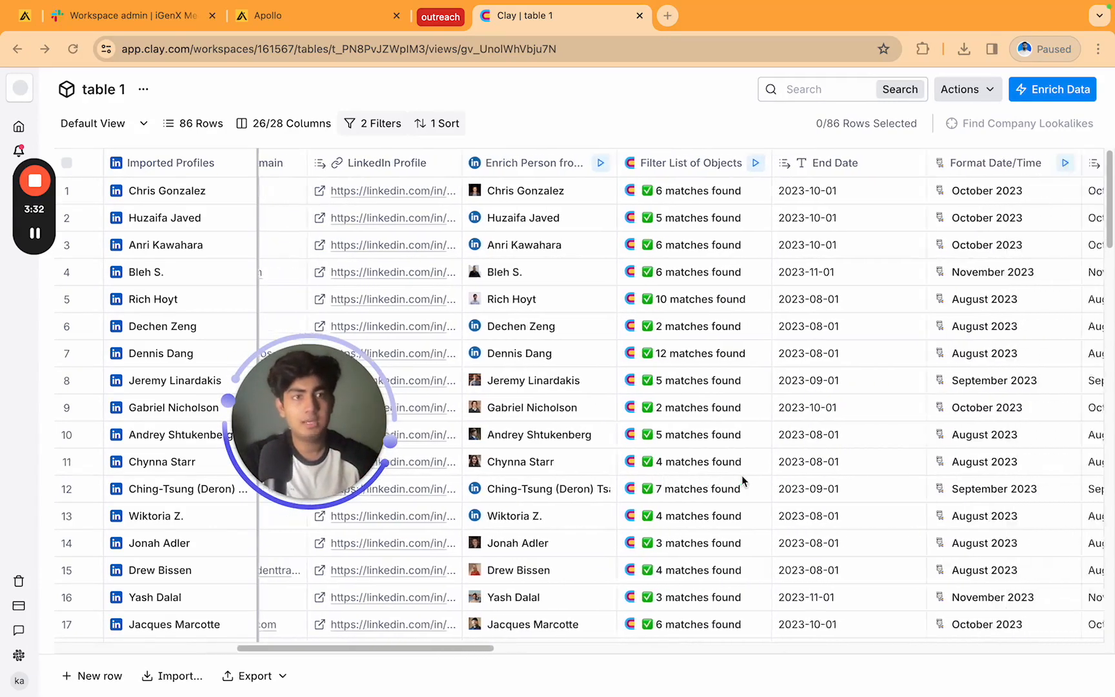
scroll(741, 475, "right", 3)
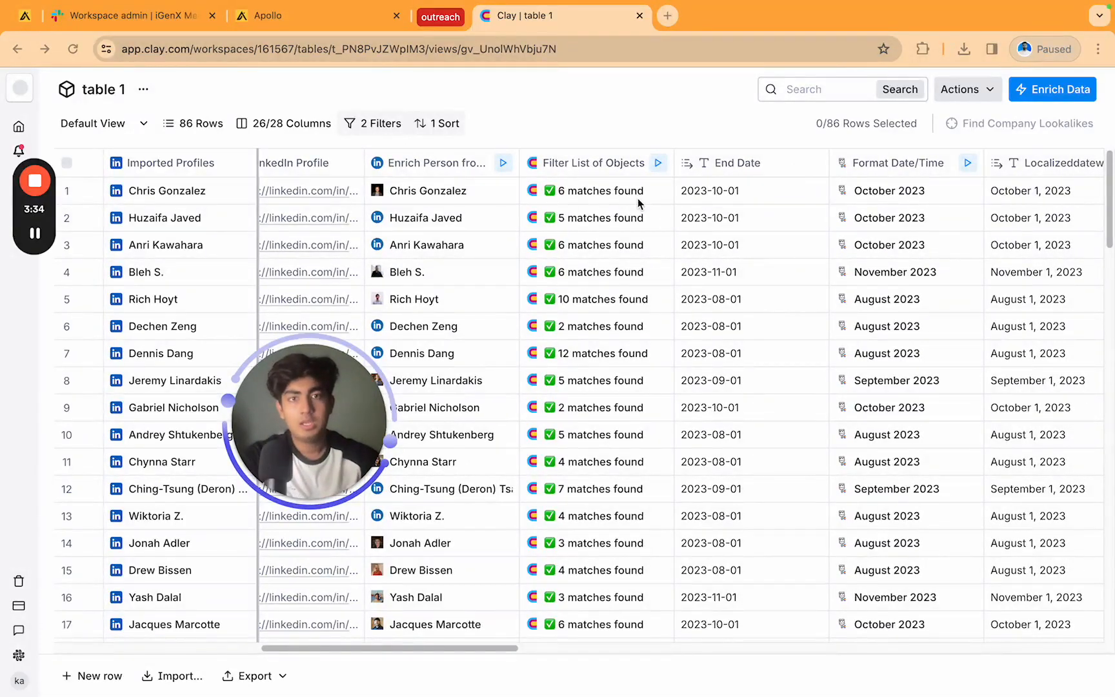
left_click(661, 190)
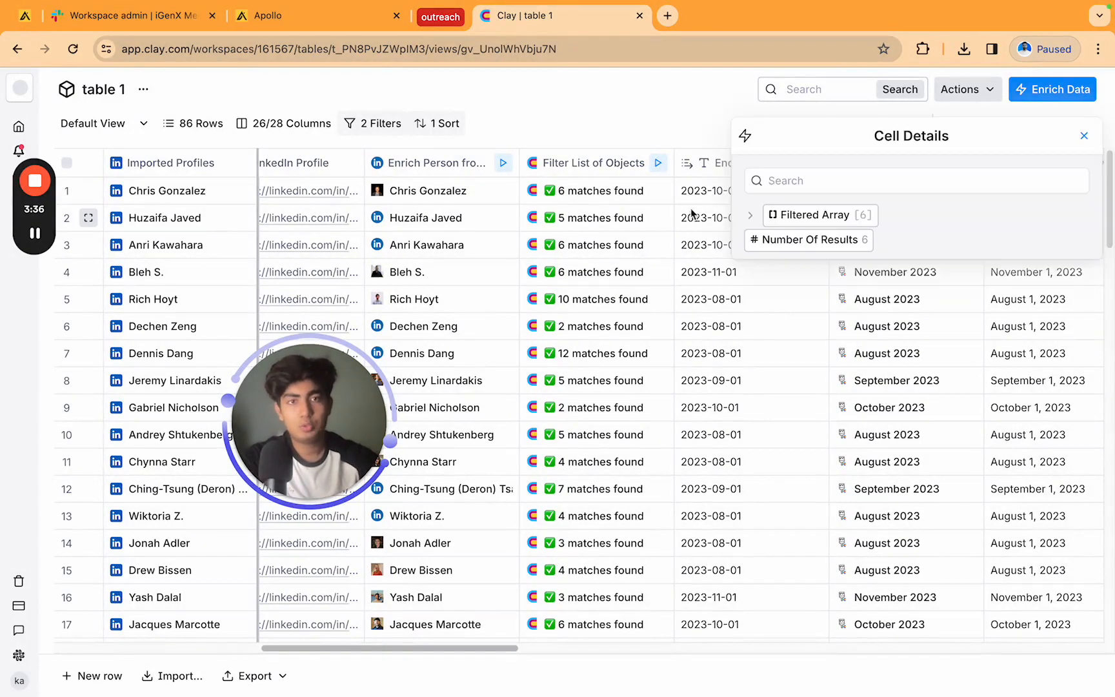
left_click(786, 219)
left_click(794, 239)
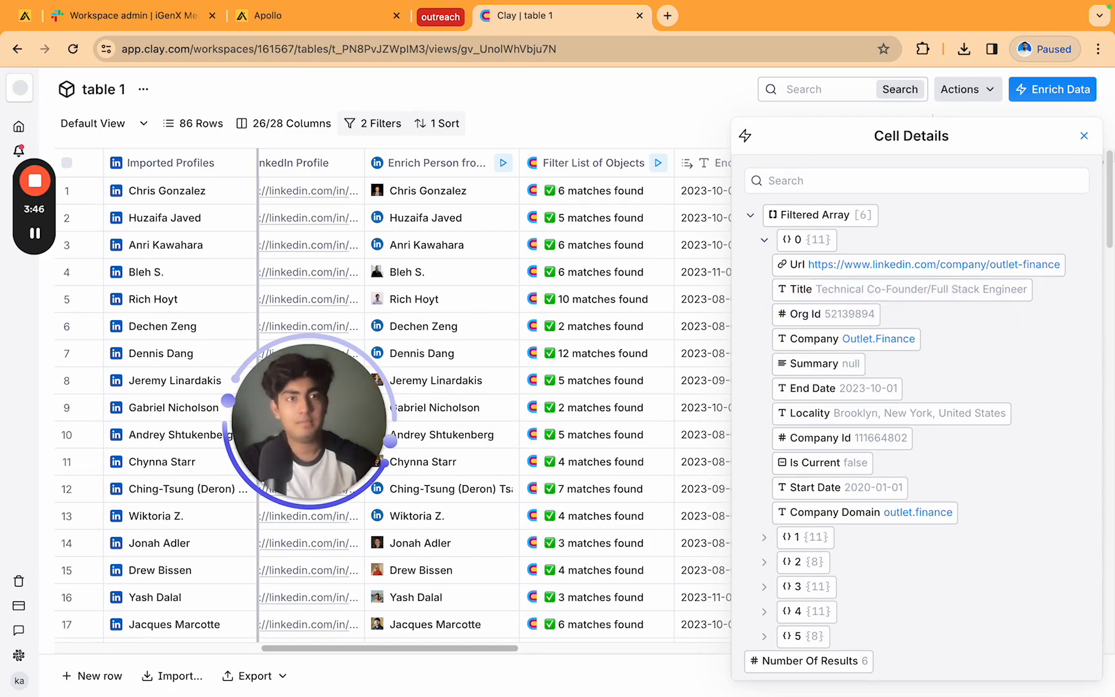
left_click(1083, 135)
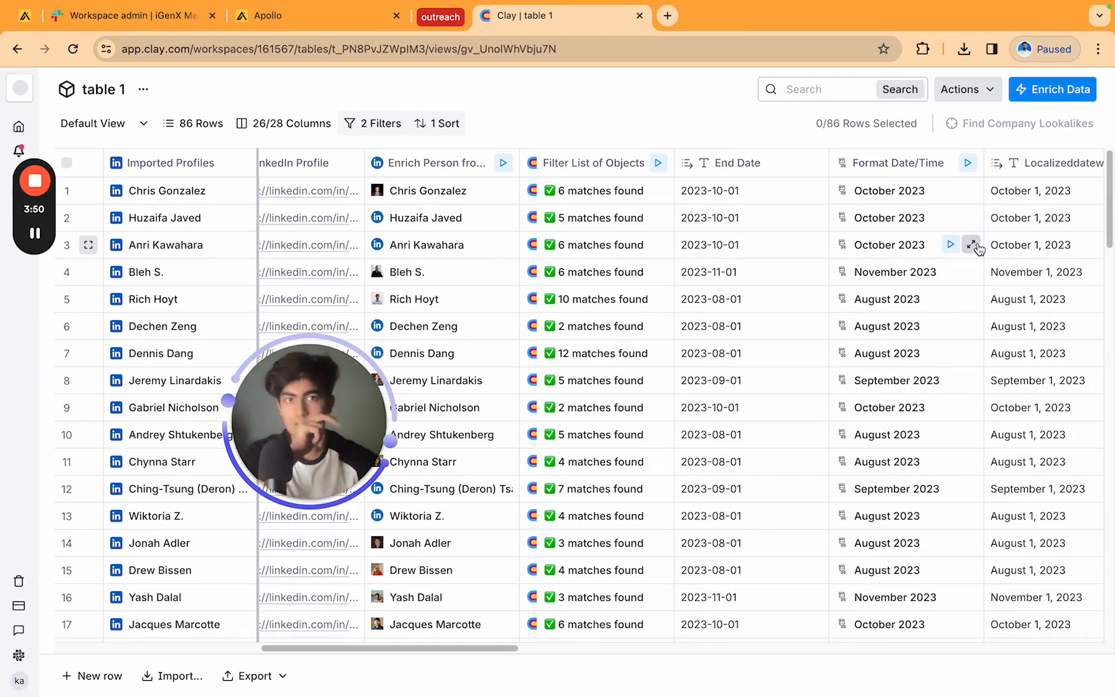
Review the Formula column's date expression and its AI prompt in the Formula Generator, closing both without changes
scroll(830, 278, "right", 3)
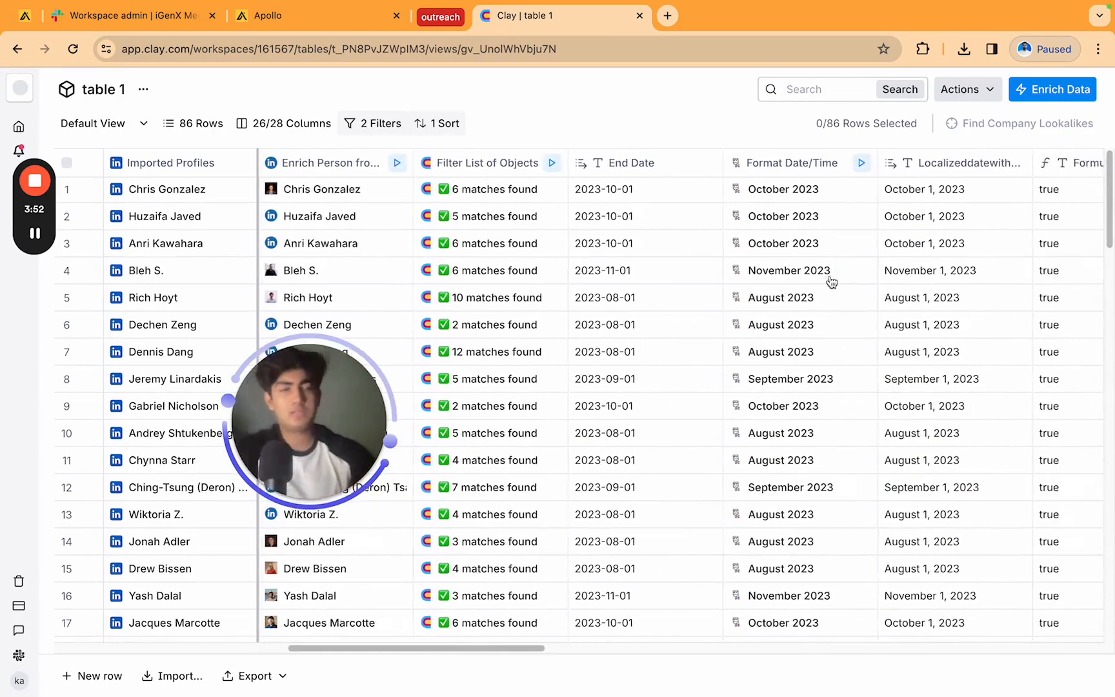
scroll(830, 276, "right", 1)
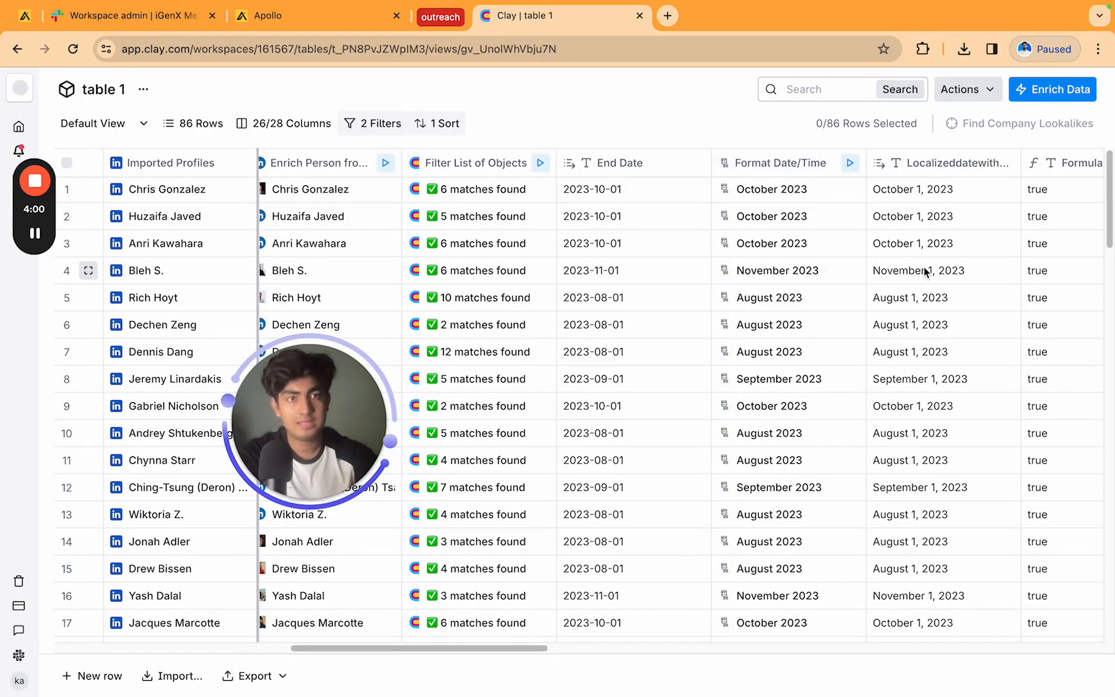
scroll(924, 271, "right", 3)
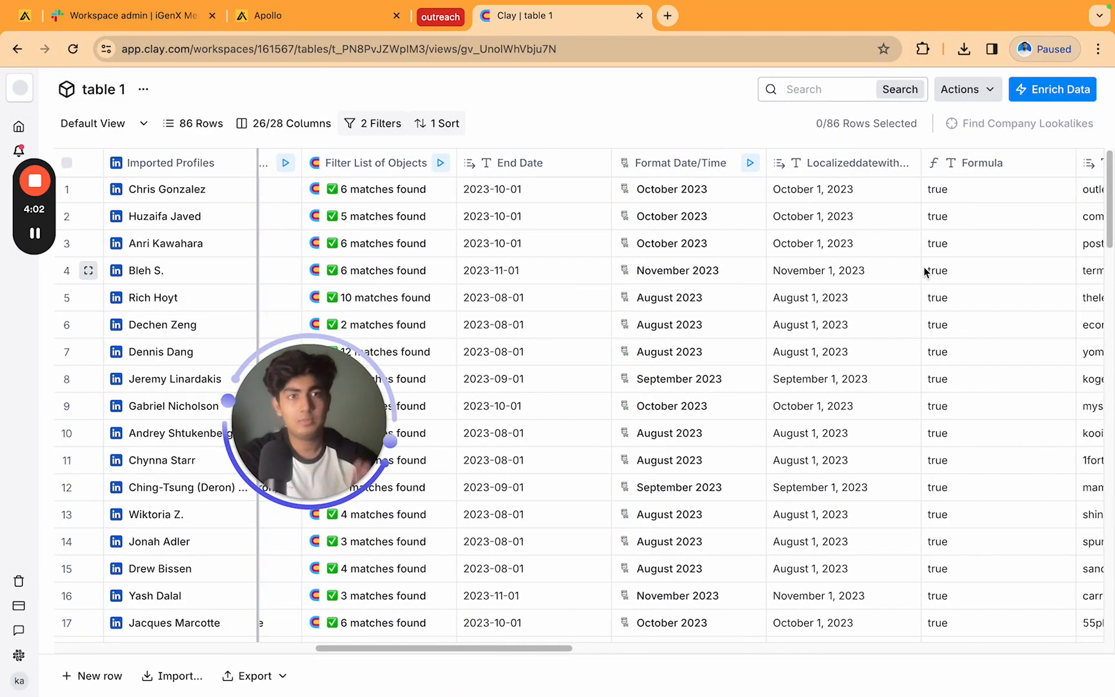
left_click(962, 168)
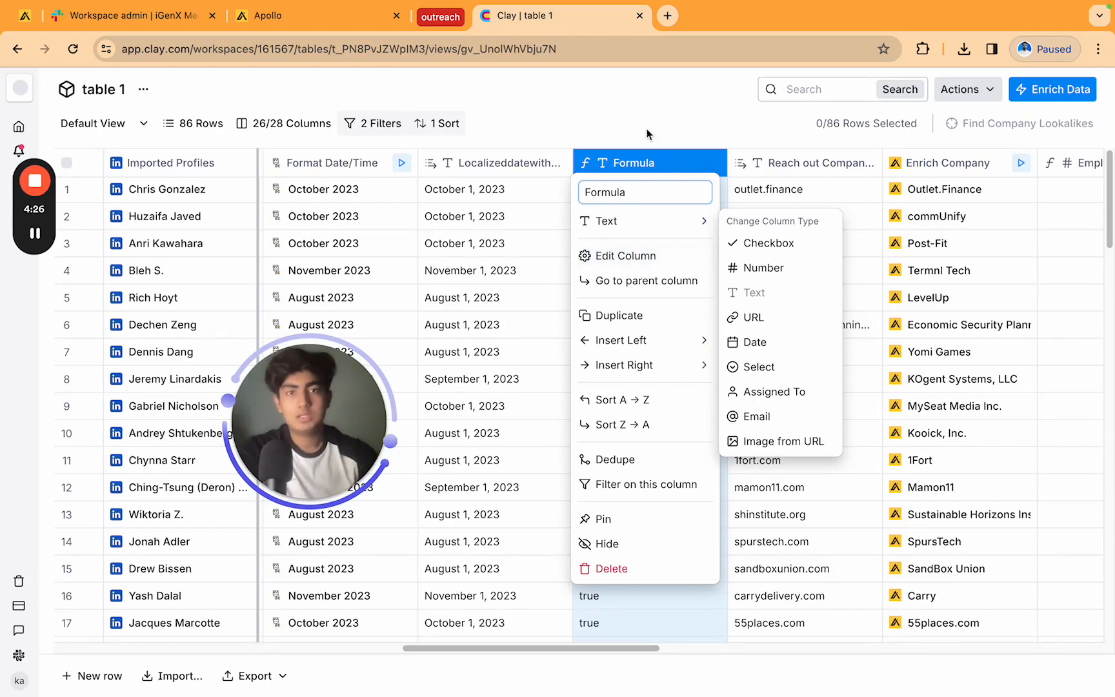
left_click(708, 265)
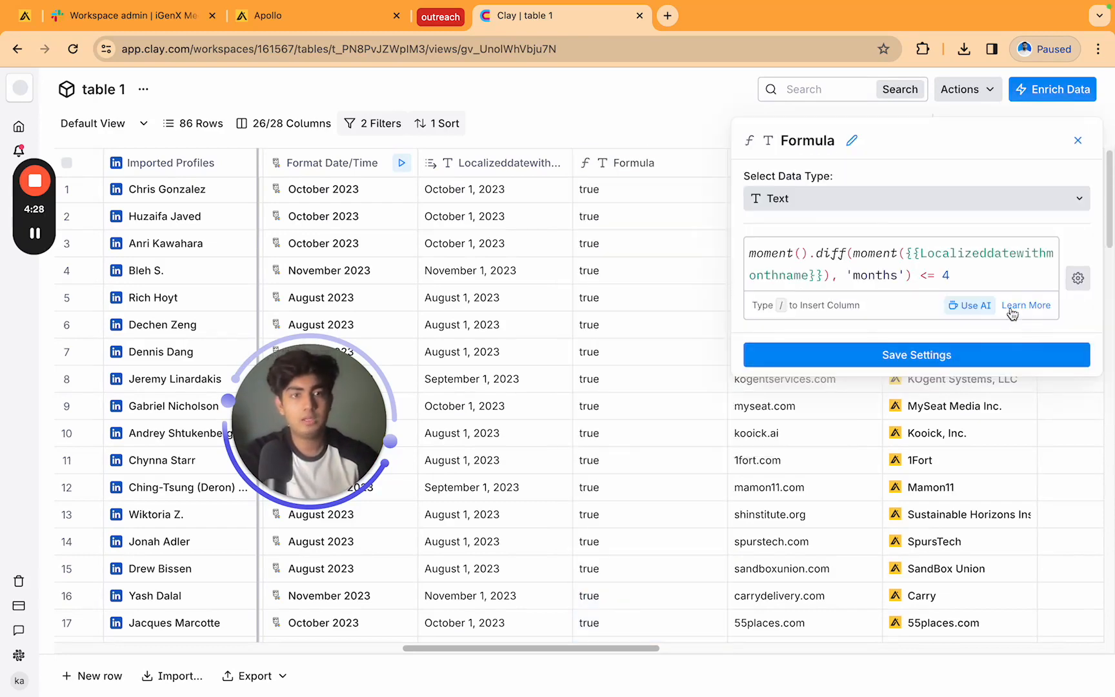
left_click(968, 305)
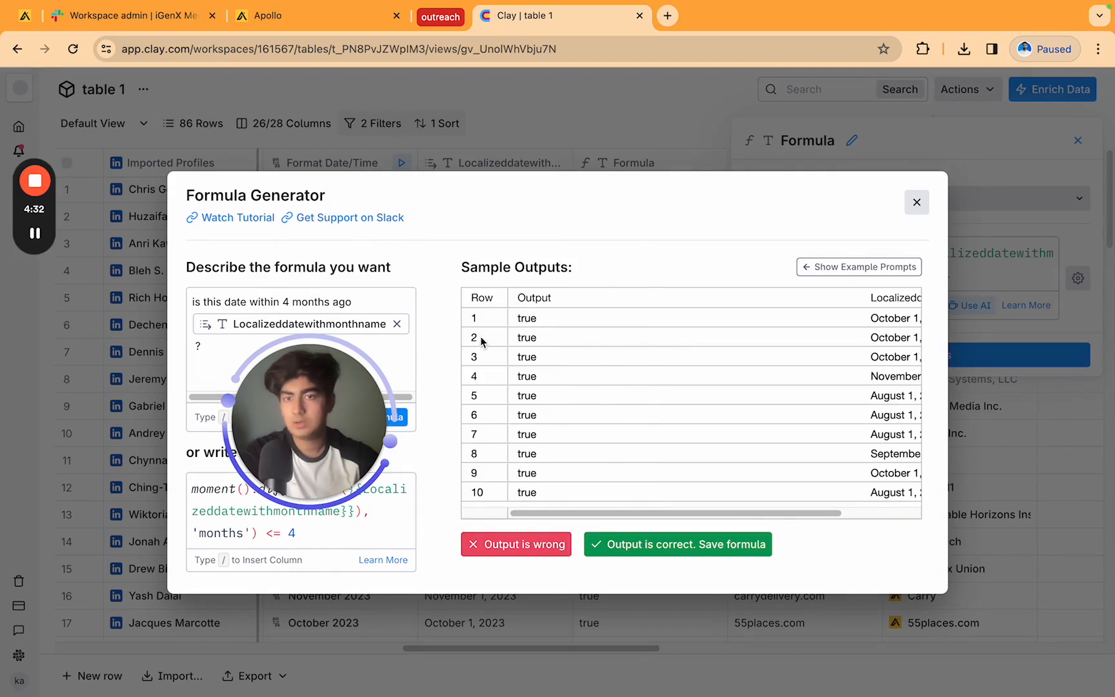
left_click(917, 202)
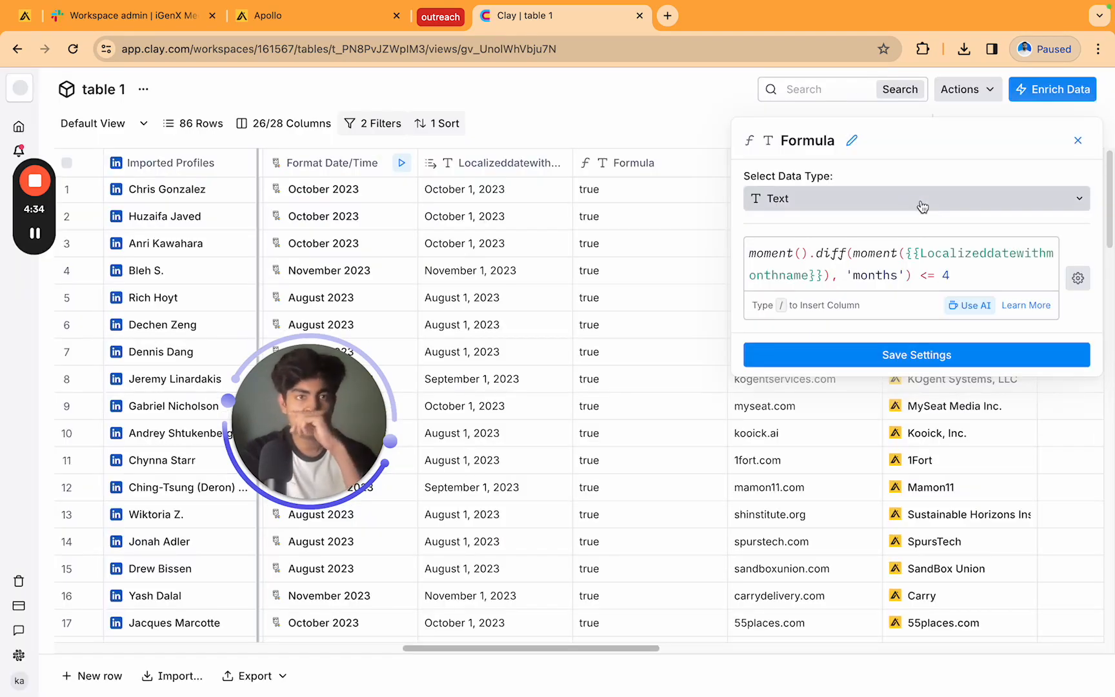
left_click(1077, 140)
Check the Formula column's values against the formatted dates across all rows of the table
scroll(625, 267, "down", 20)
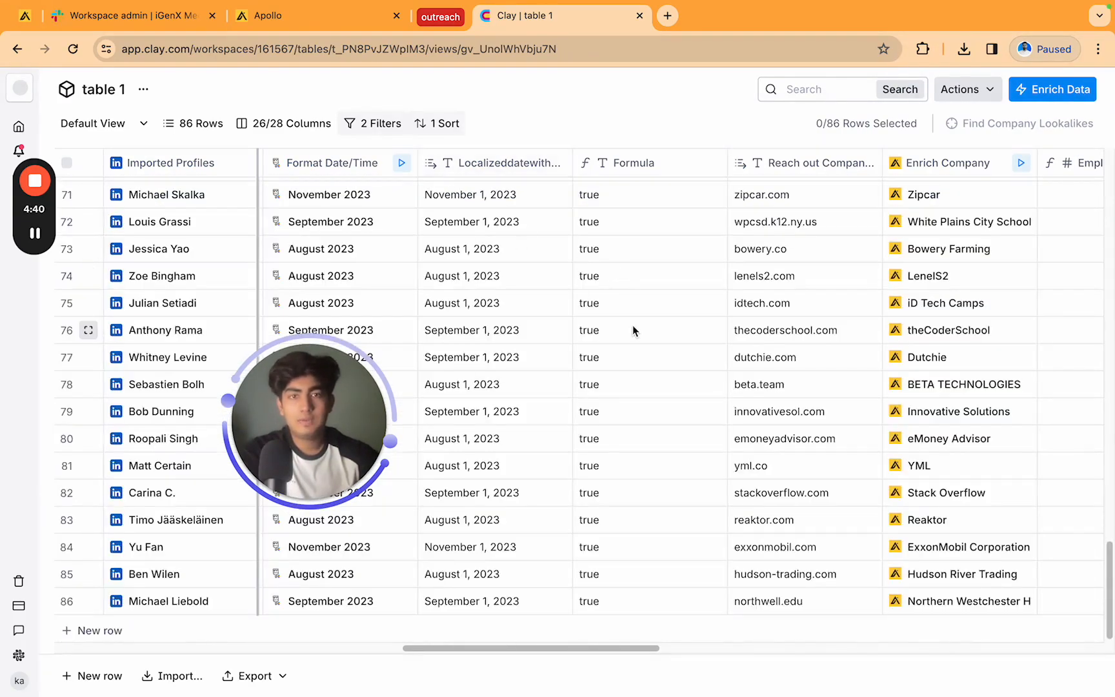
scroll(632, 327, "up", 8)
scroll(632, 330, "up", 10)
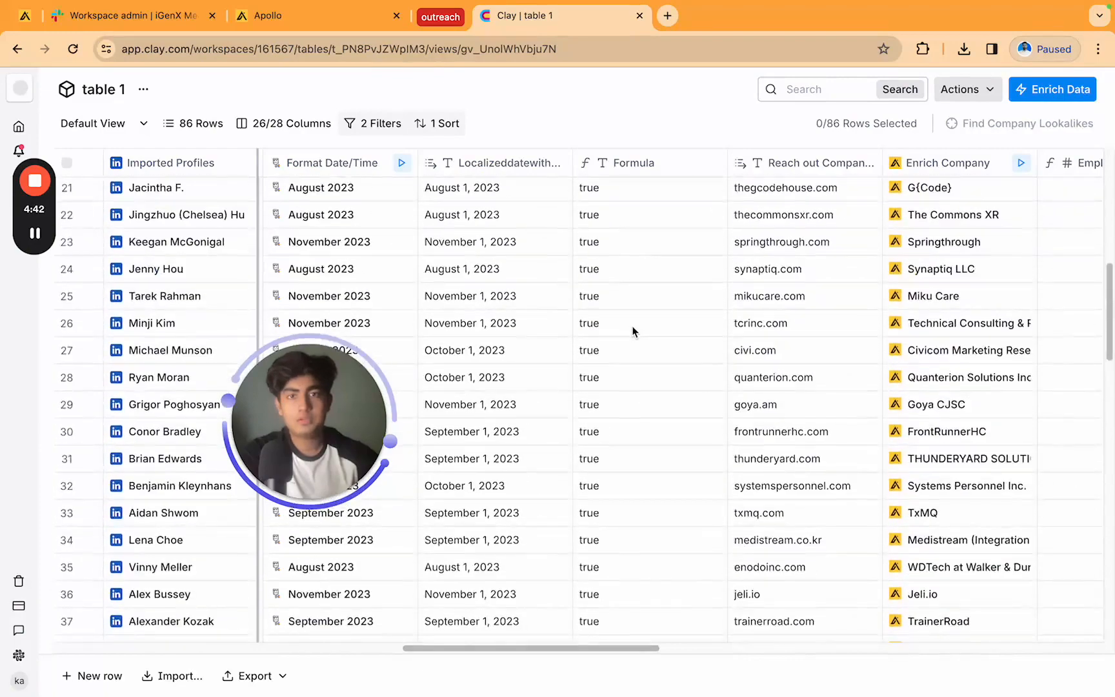
scroll(632, 330, "down", 15)
scroll(632, 330, "up", 20)
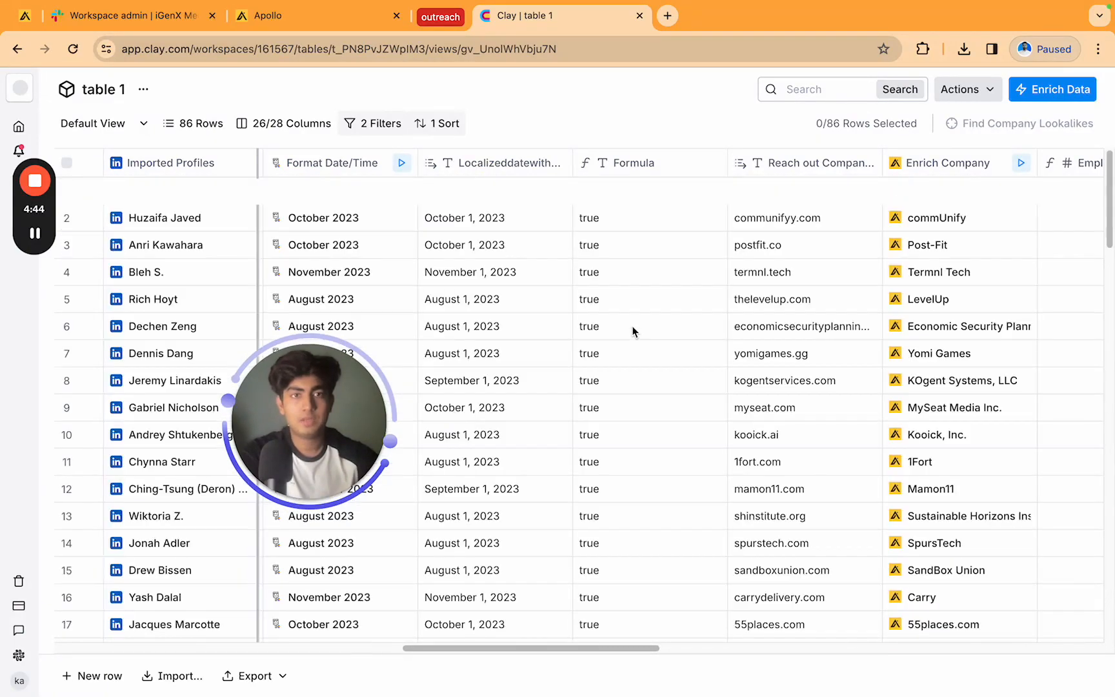
Examine the Formula, Reach out Company Domain, Enrich Company and Employee Count columns alongside the previous employers' end dates
scroll(632, 330, "right", 2)
scroll(632, 330, "right", 3)
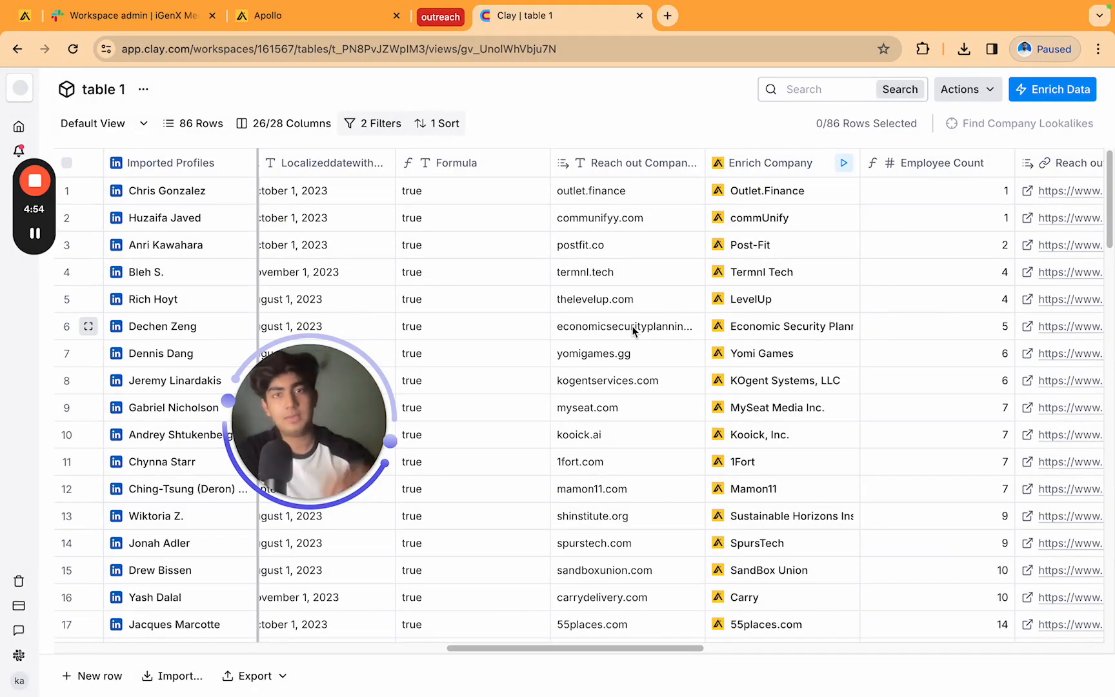
scroll(627, 327, "left", 3)
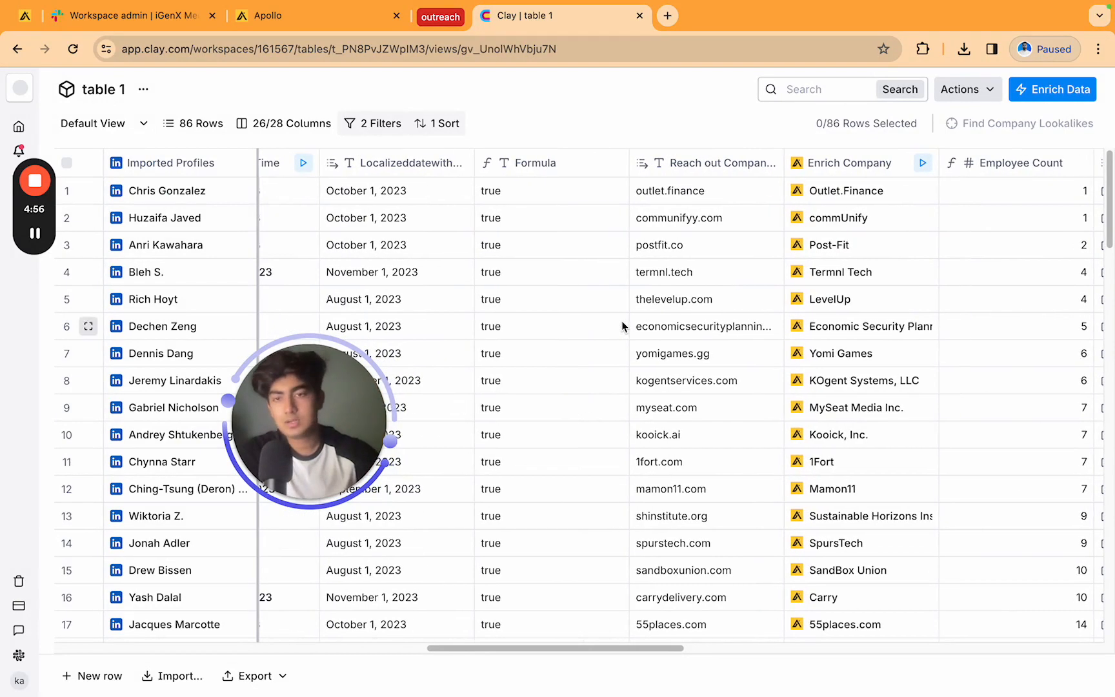
scroll(498, 270, "left", 10)
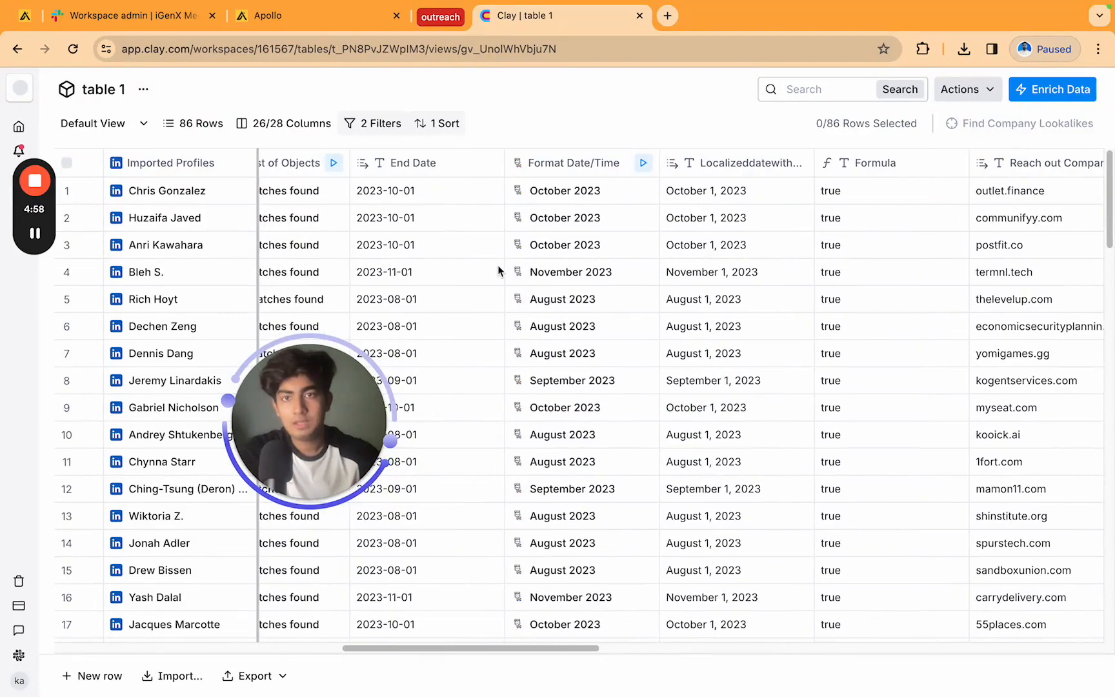
scroll(498, 271, "right", 6)
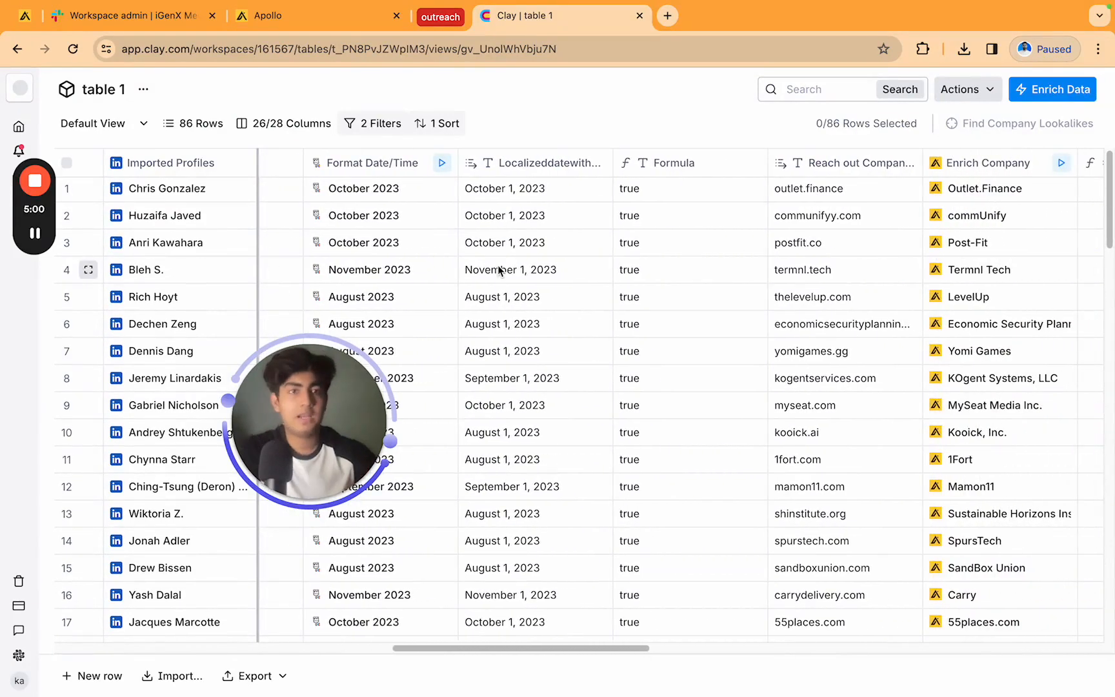
scroll(497, 271, "right", 8)
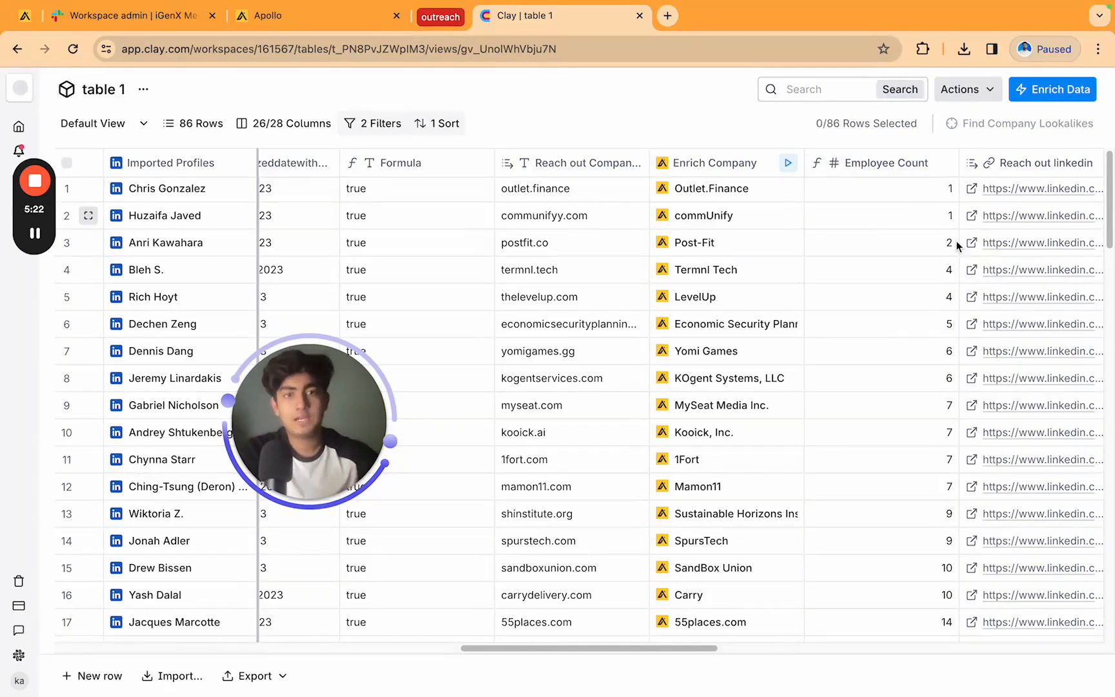
scroll(817, 309, "right", 3)
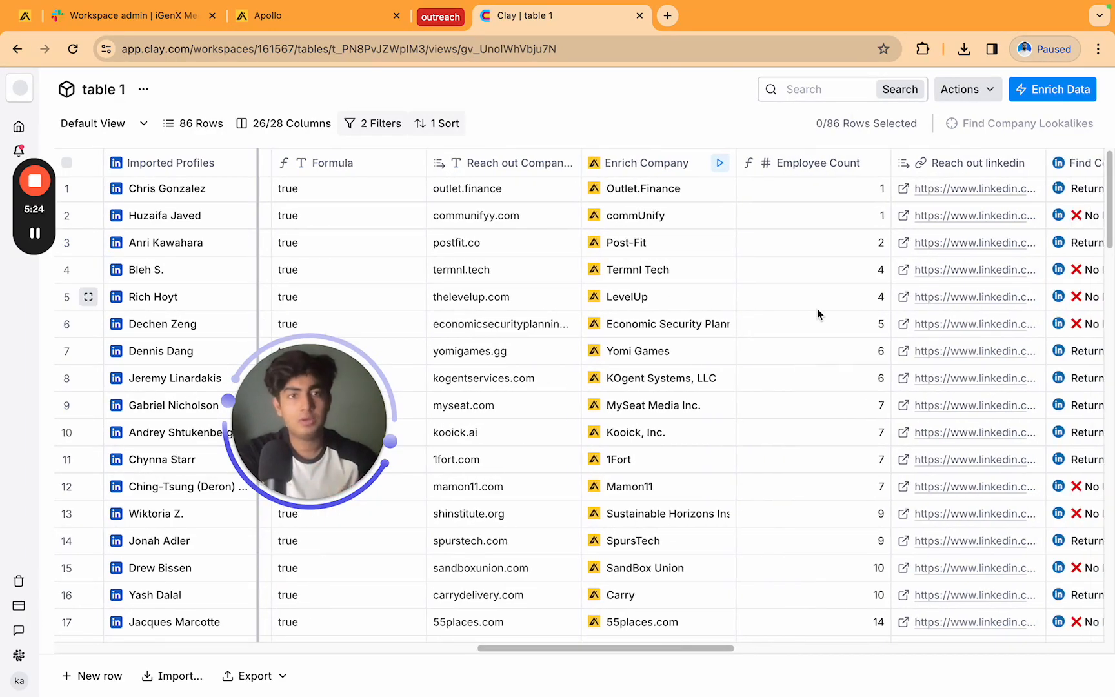
scroll(817, 308, "right", 2)
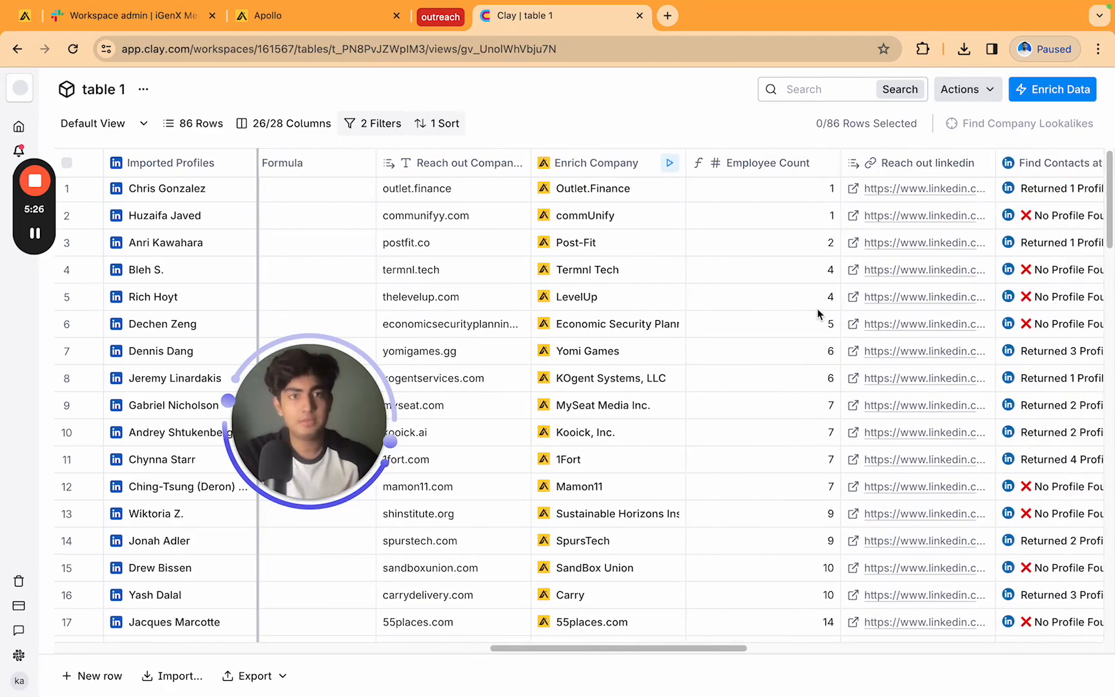
Check the Employee Count values and Find Contacts at Company results down to the table's last row
scroll(819, 258, "down", 2)
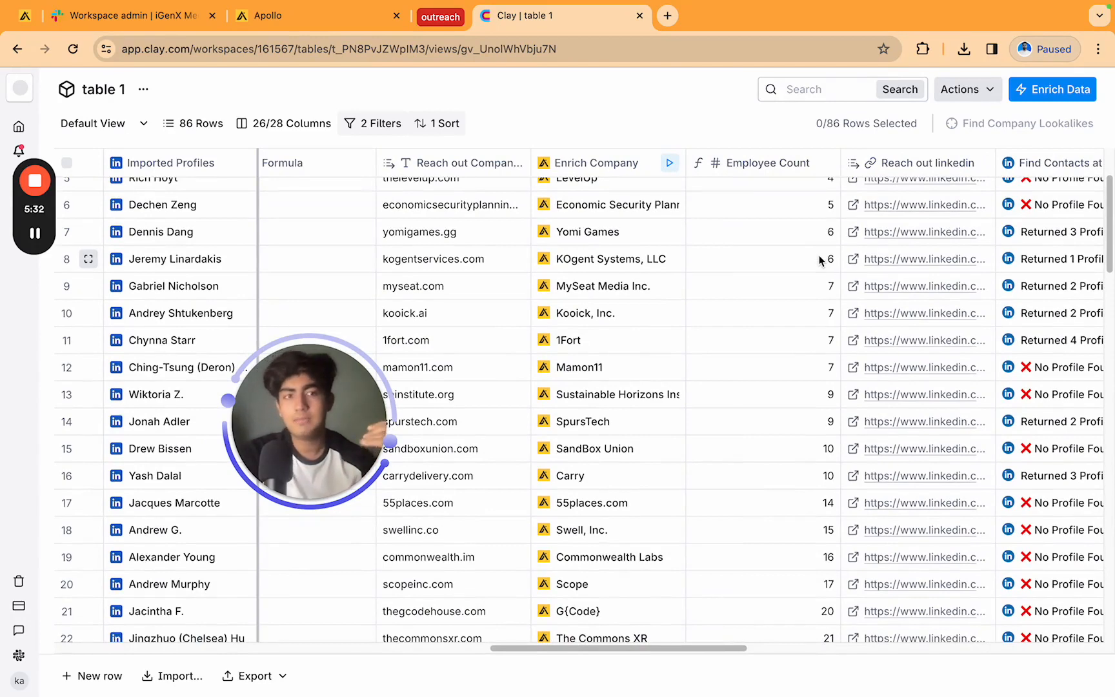
scroll(819, 259, "down", 1)
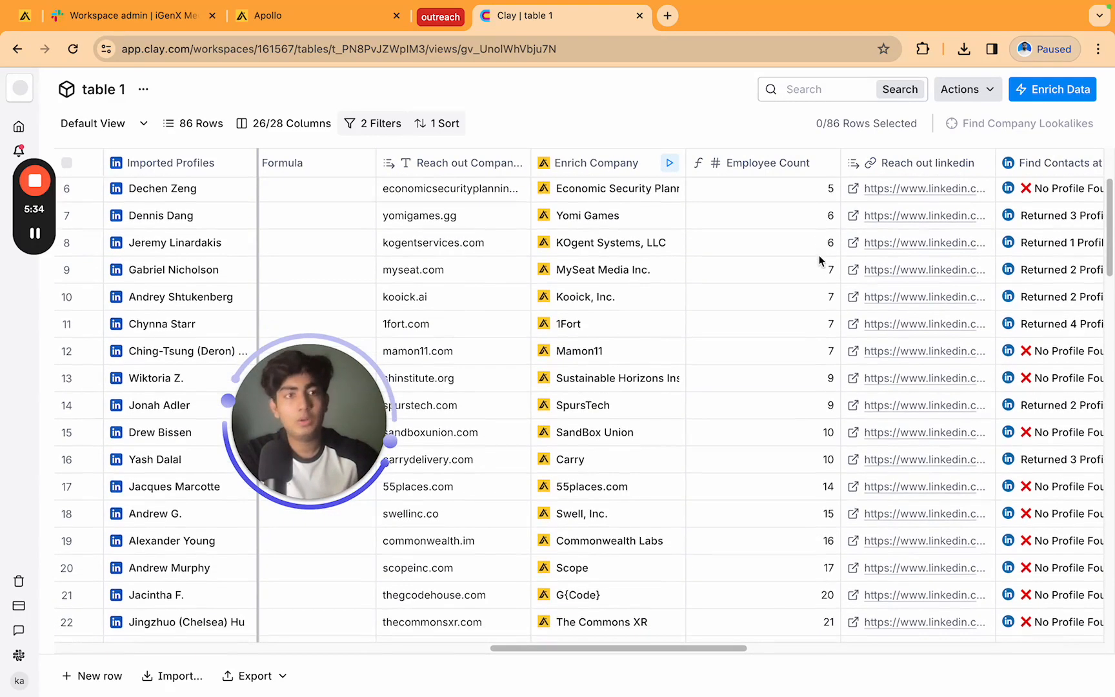
scroll(821, 256, "right", 2)
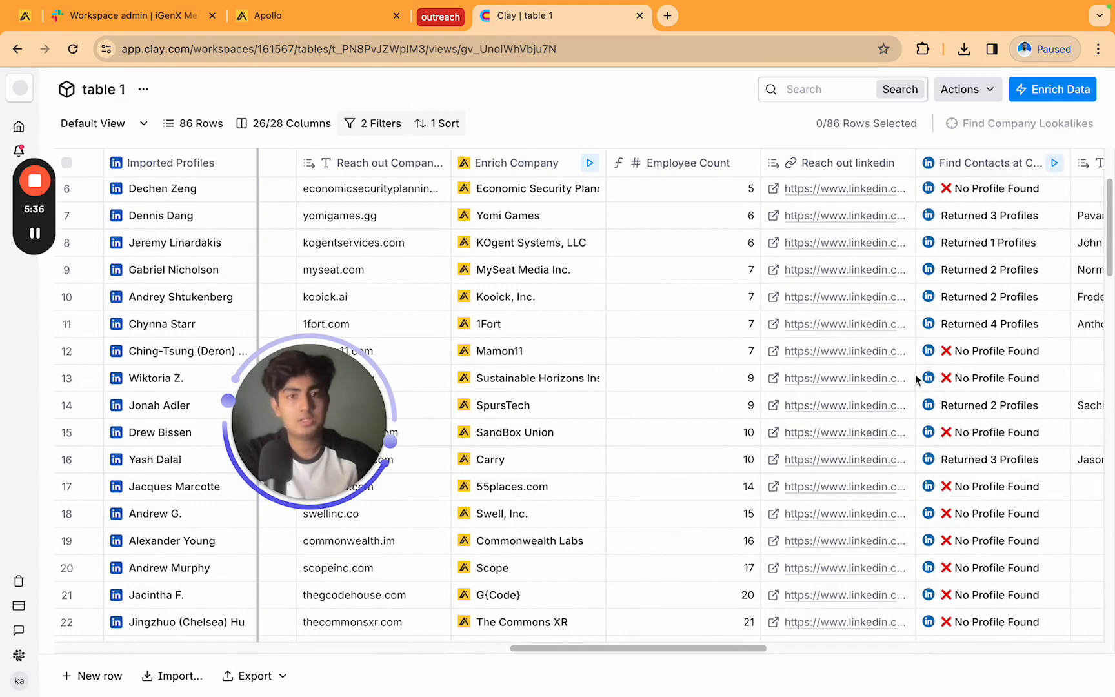
scroll(702, 507, "down", 8)
scroll(701, 506, "down", 8)
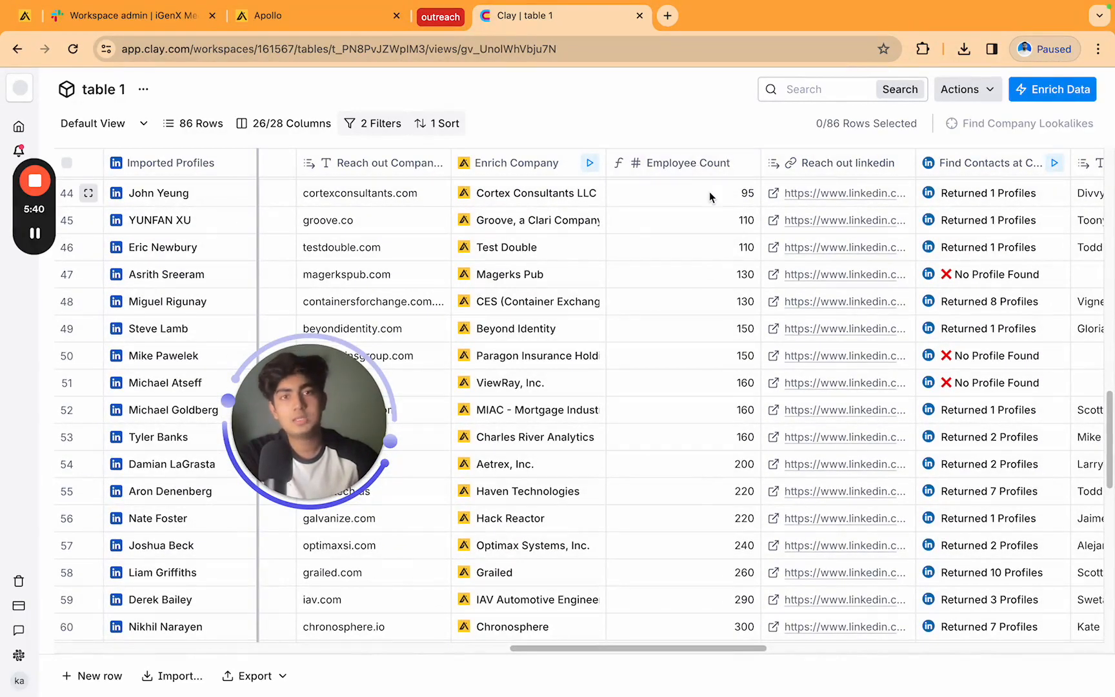
scroll(708, 192, "down", 2)
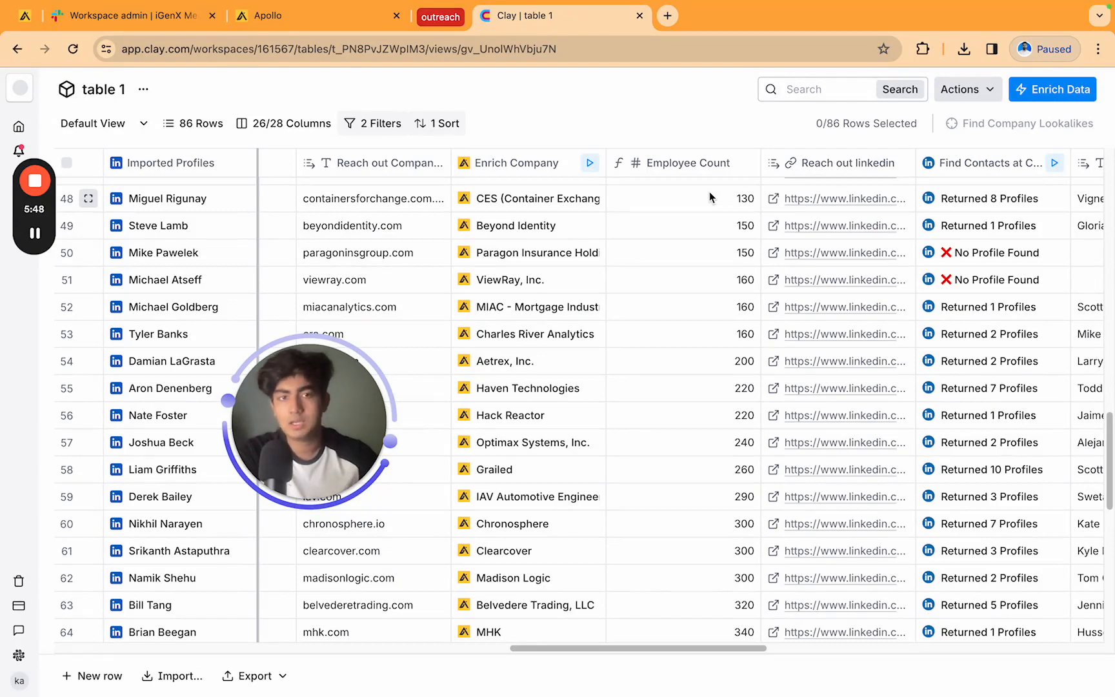
scroll(709, 192, "down", 10)
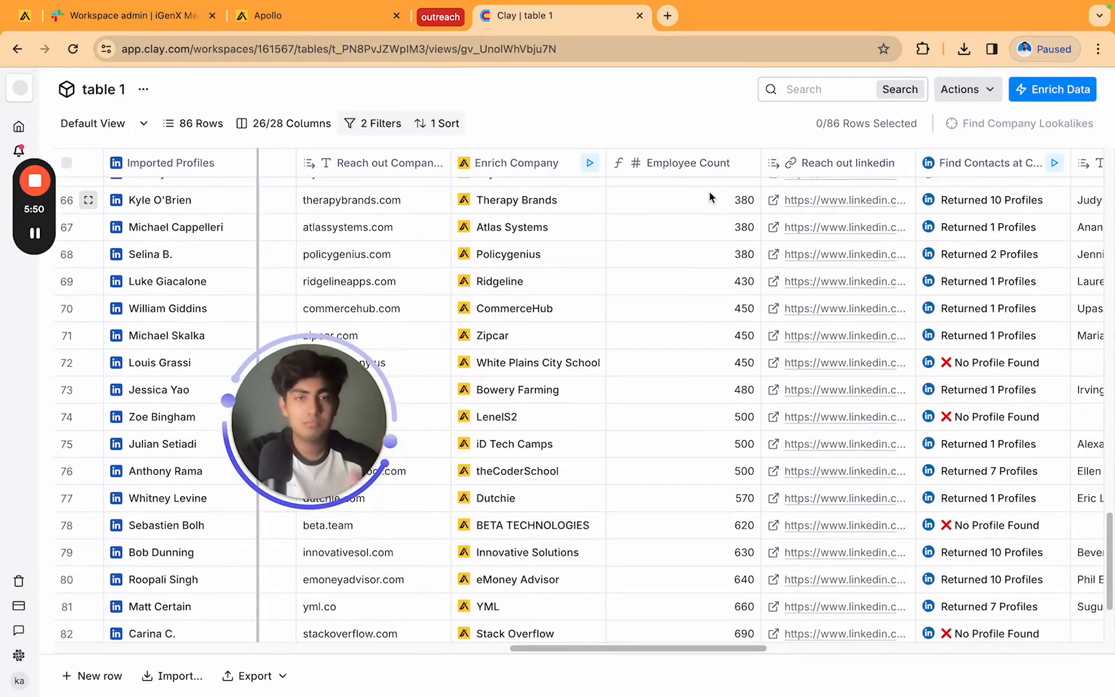
scroll(709, 191, "down", 3)
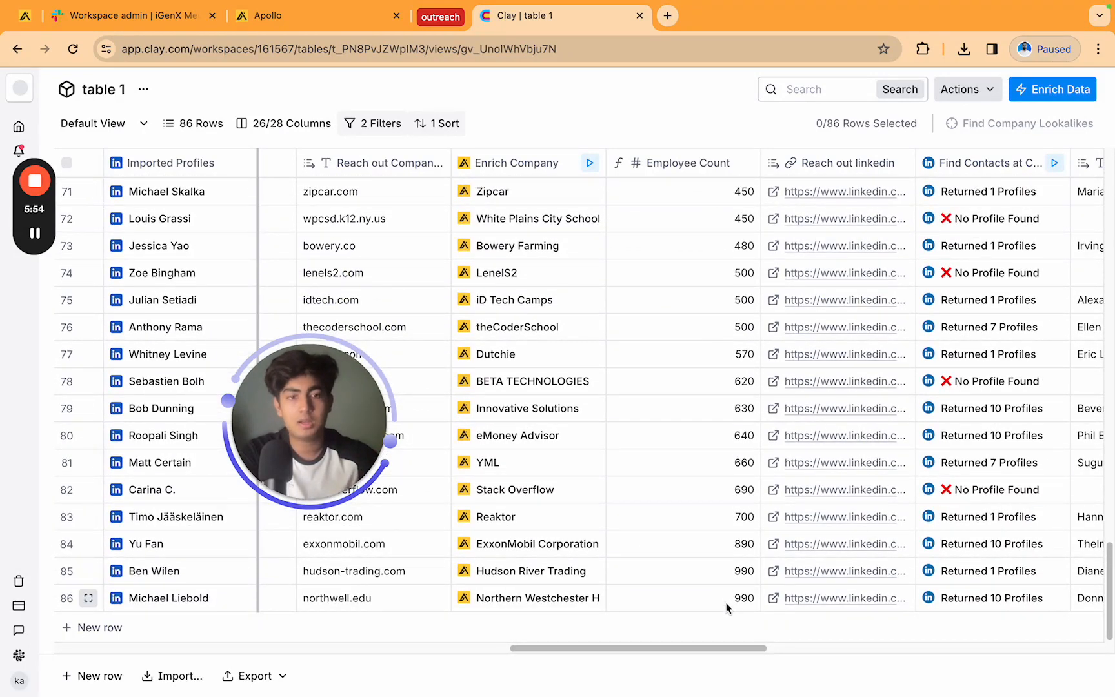
Review the Find Contacts at Company column's company identifier and job title keywords, closing the settings without changes
scroll(726, 606, "right", 7)
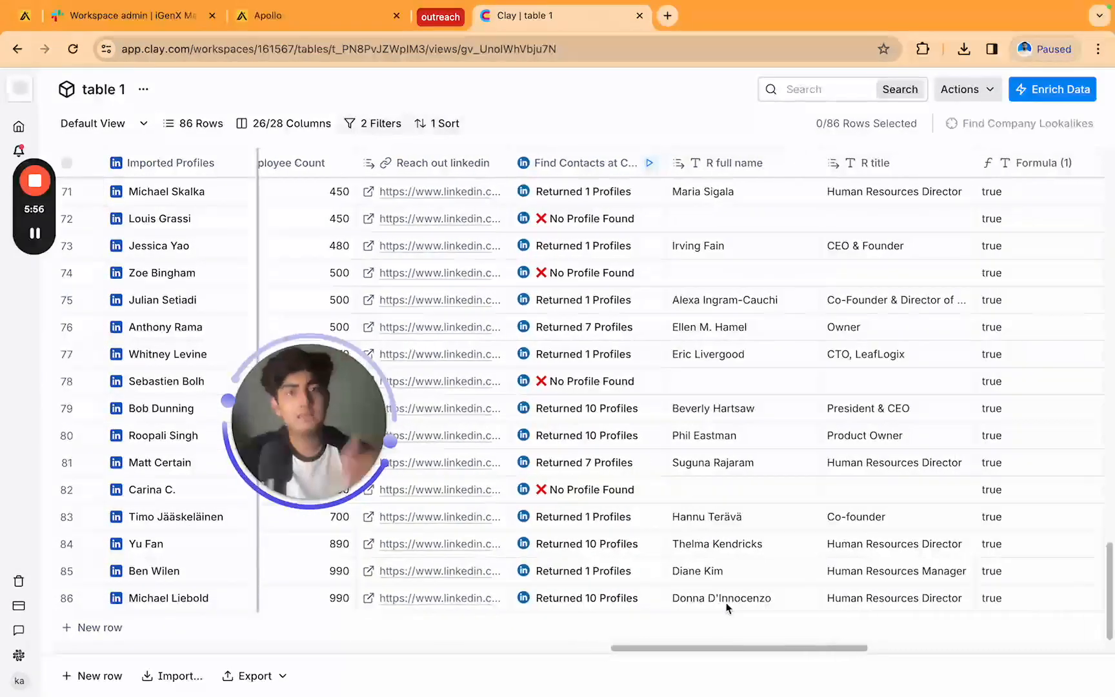
left_click(573, 164)
left_click(664, 221)
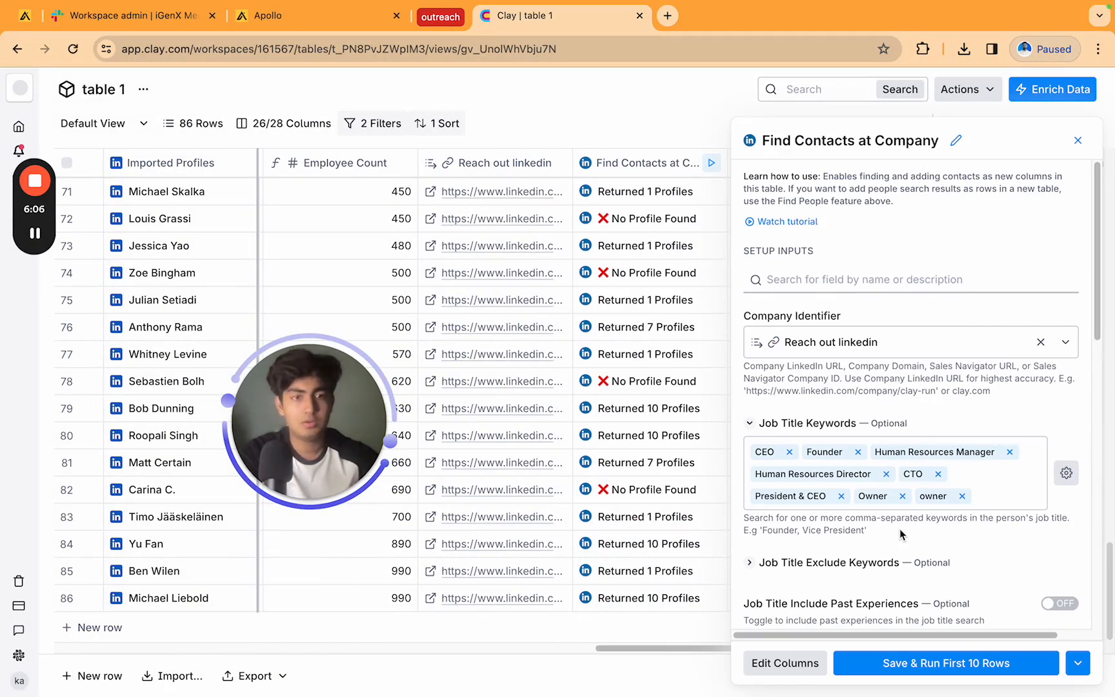
left_click(1076, 141)
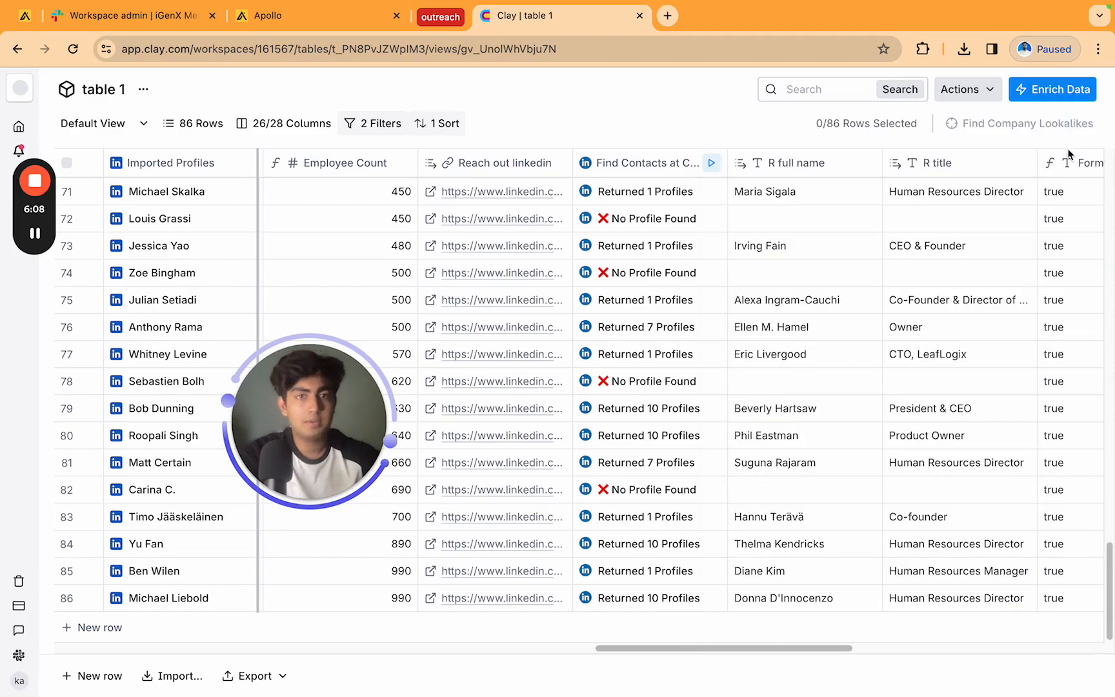
Inspect People entries 0, 1 and 2 in row 7's Find Contacts at Company result and close the details
scroll(792, 348, "up", 15)
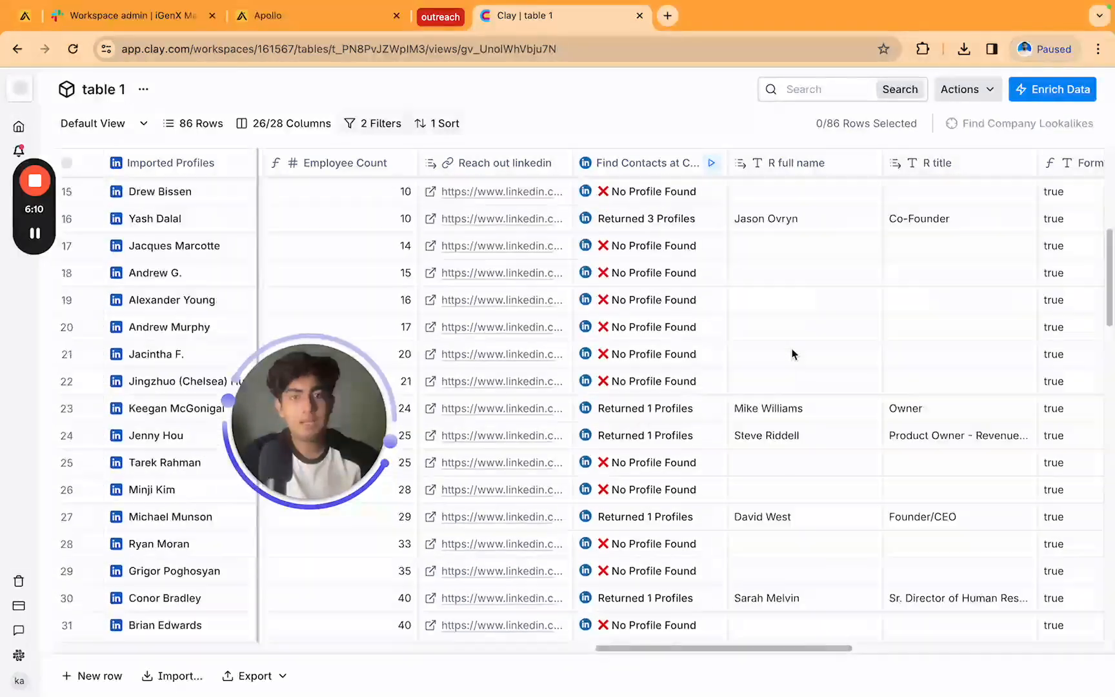
scroll(792, 353, "up", 4)
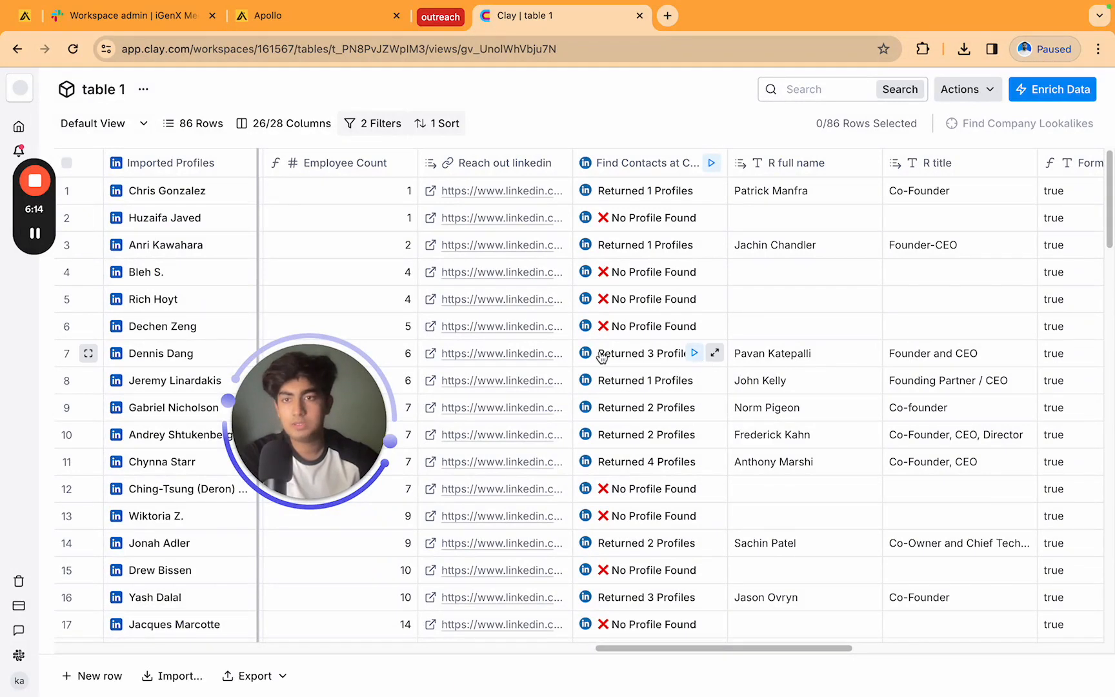
left_click(715, 353)
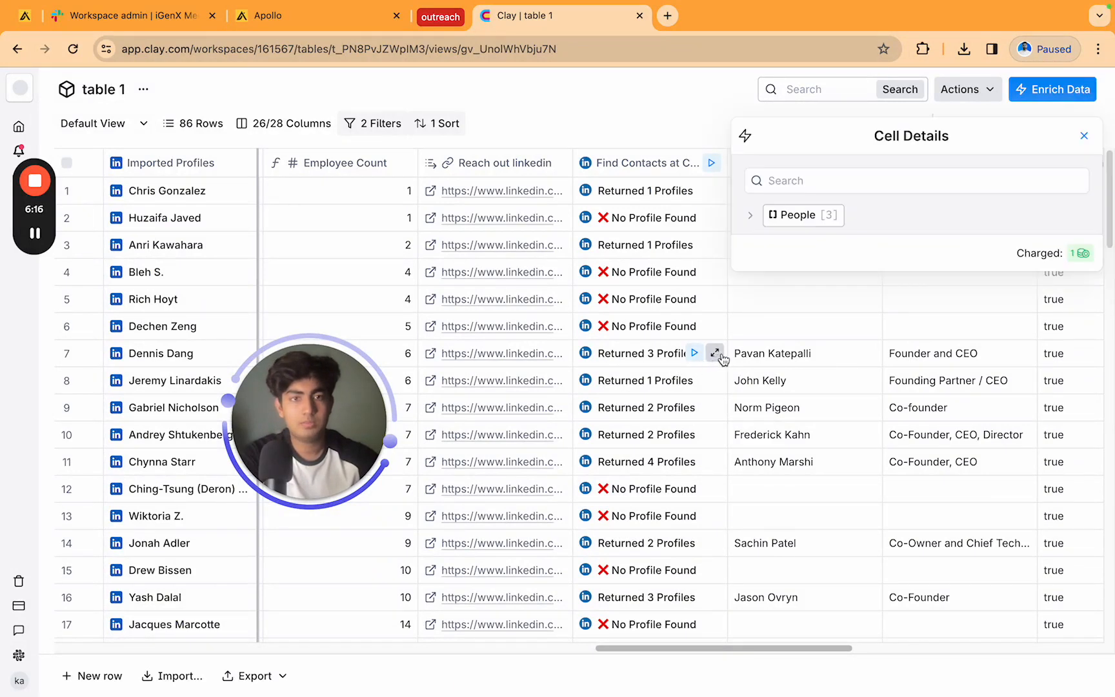
left_click(783, 219)
left_click(788, 239)
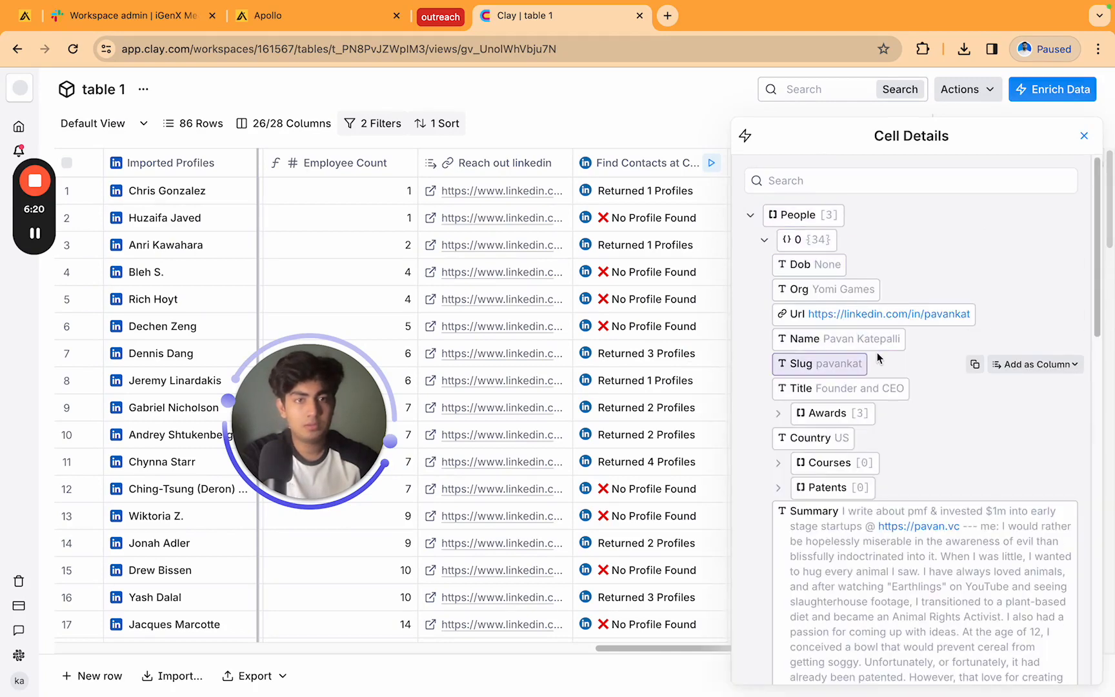
left_click(804, 245)
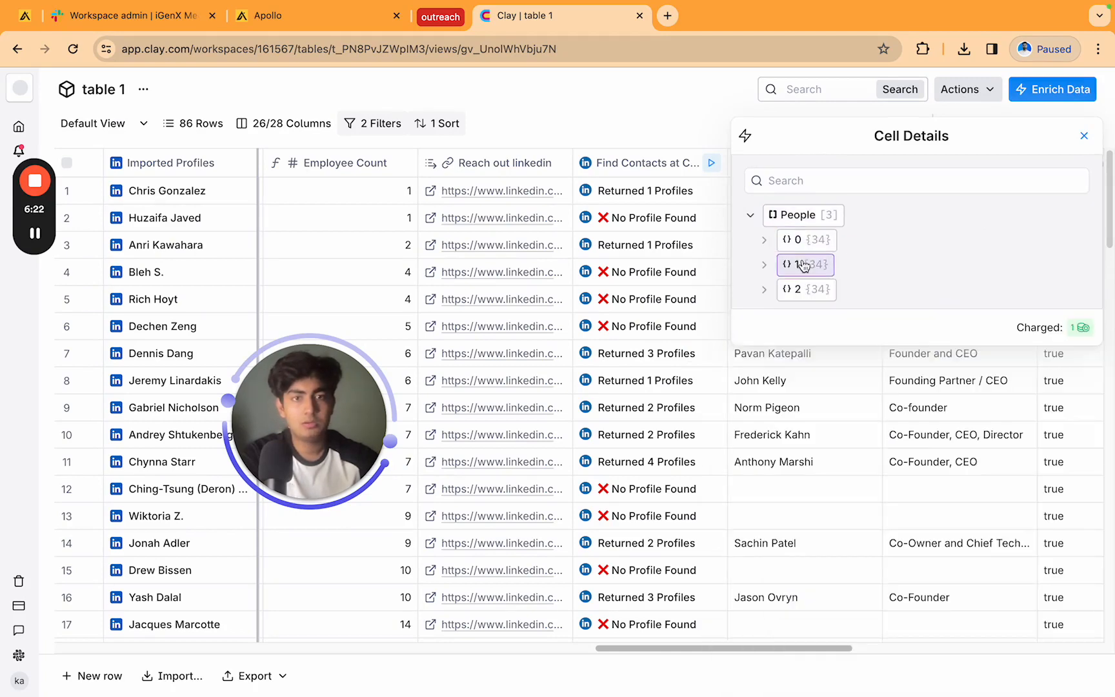
left_click(802, 263)
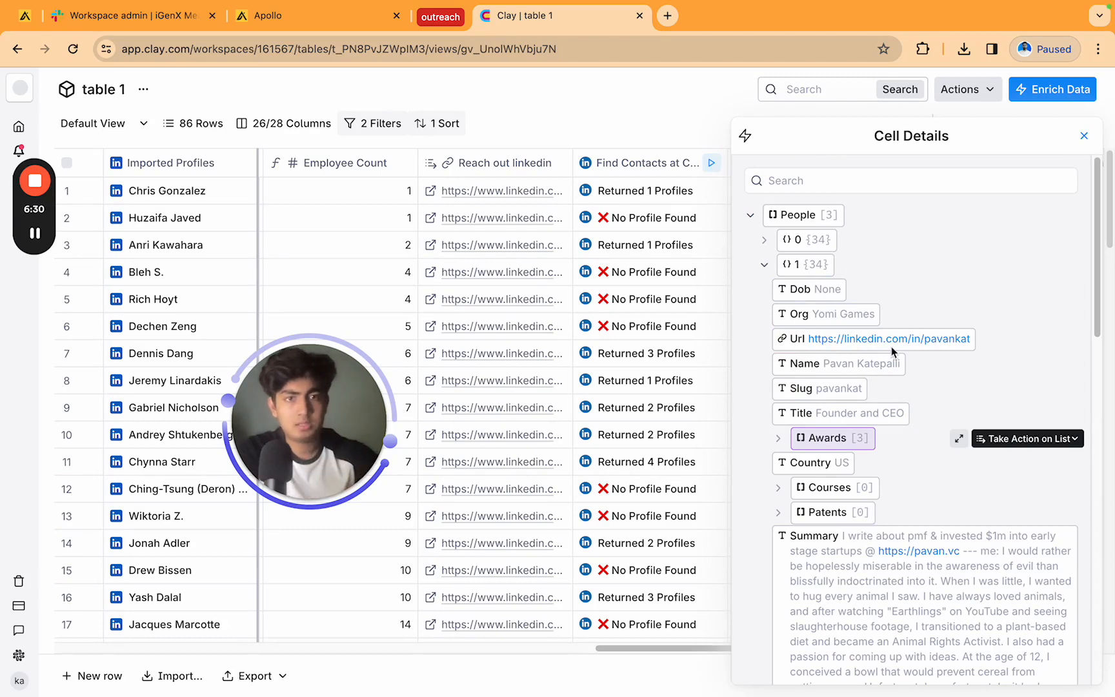
left_click(803, 266)
left_click(815, 291)
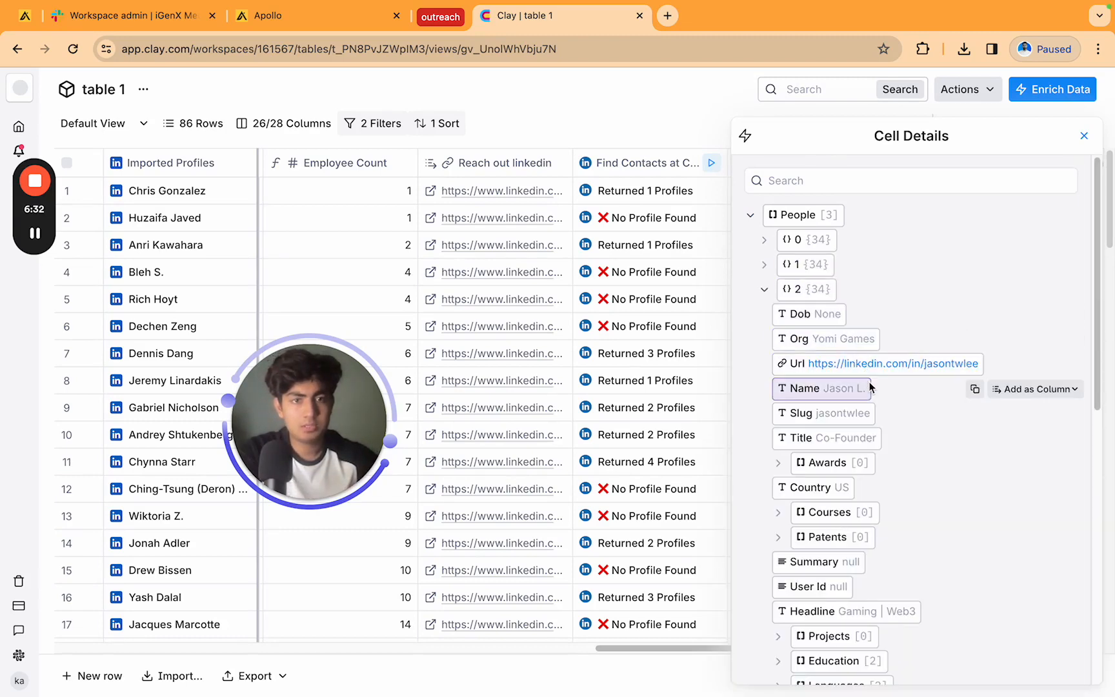
left_click(1084, 135)
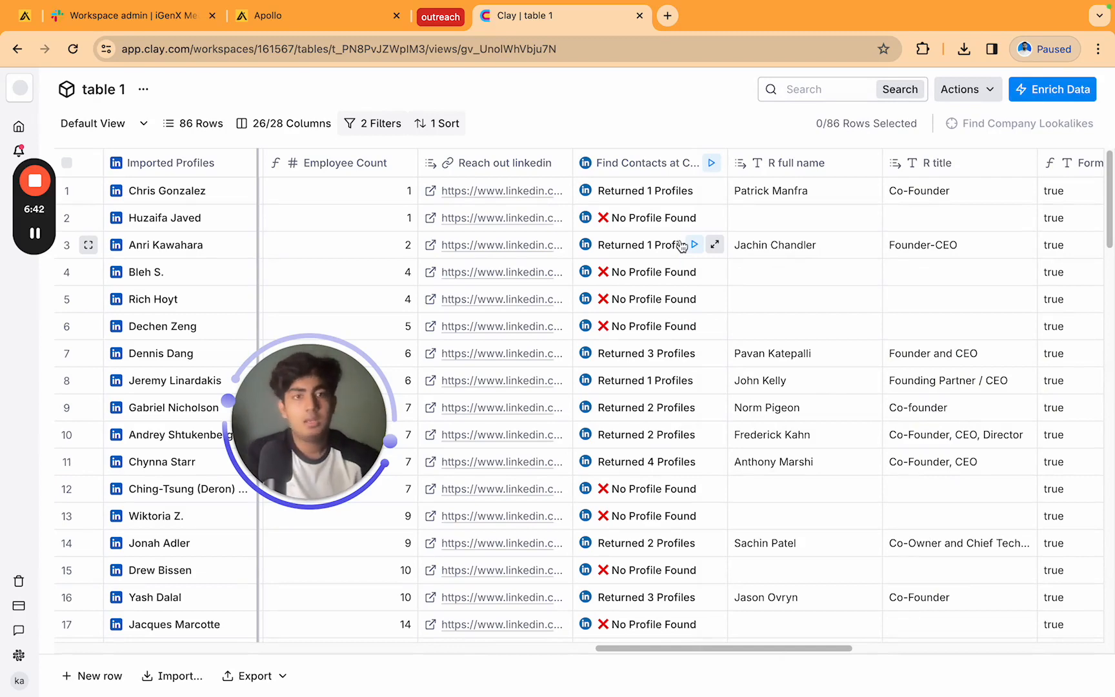
View the cell details of the first row's Find Contacts at Company result and close them
scroll(681, 246, "right", 2)
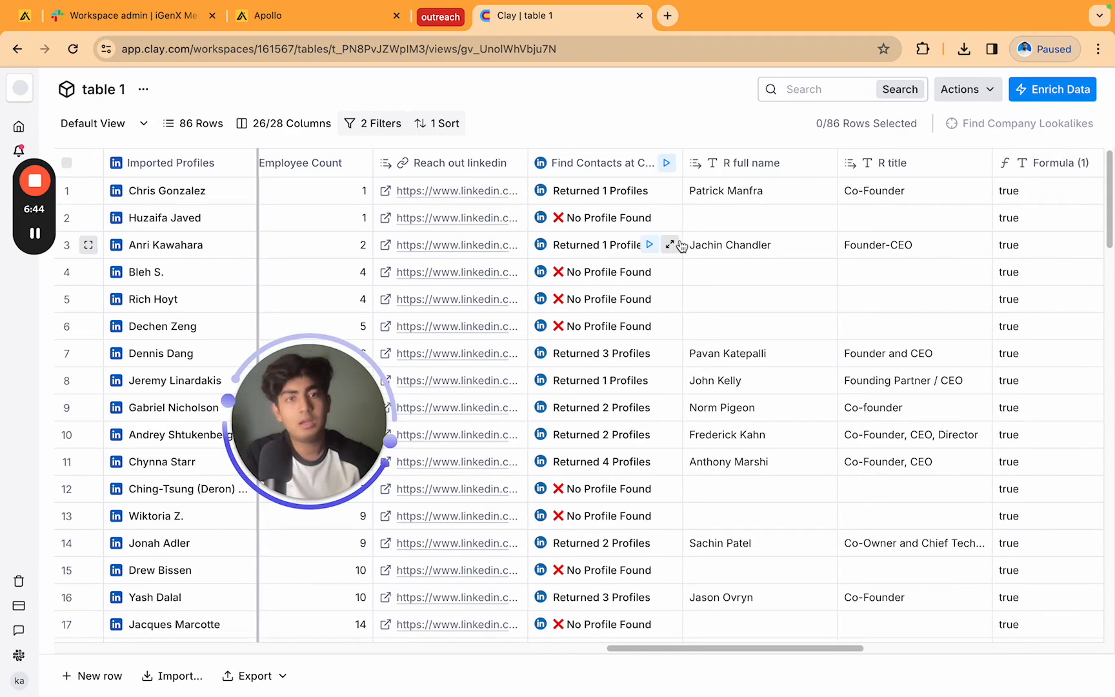
scroll(681, 246, "left", 1)
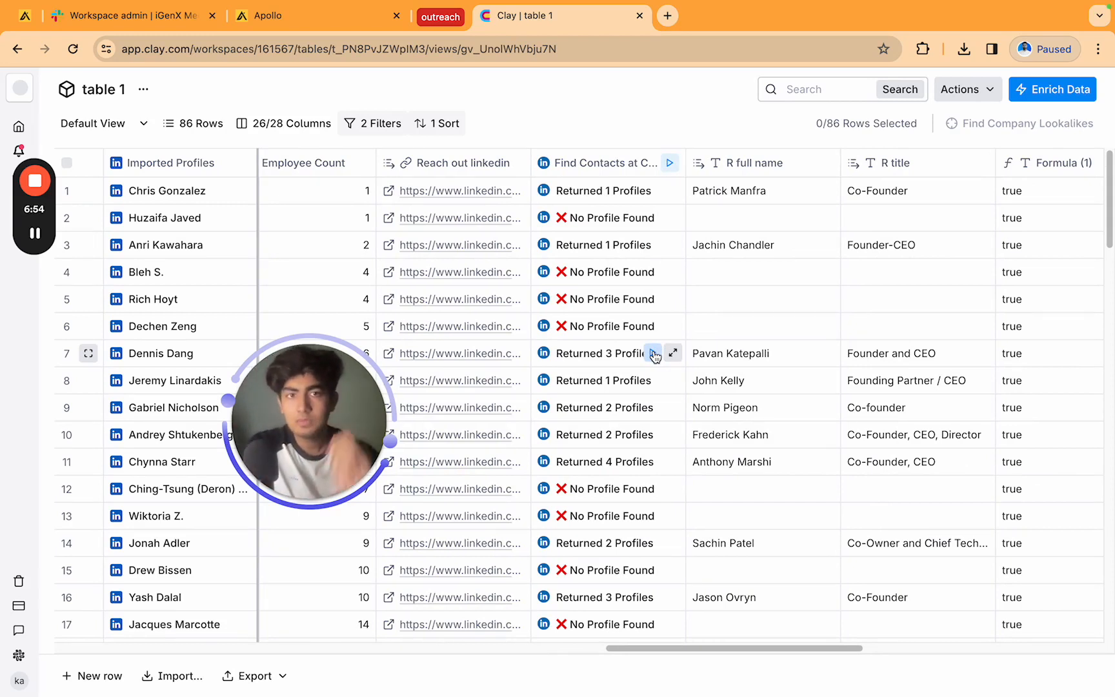
left_click(672, 191)
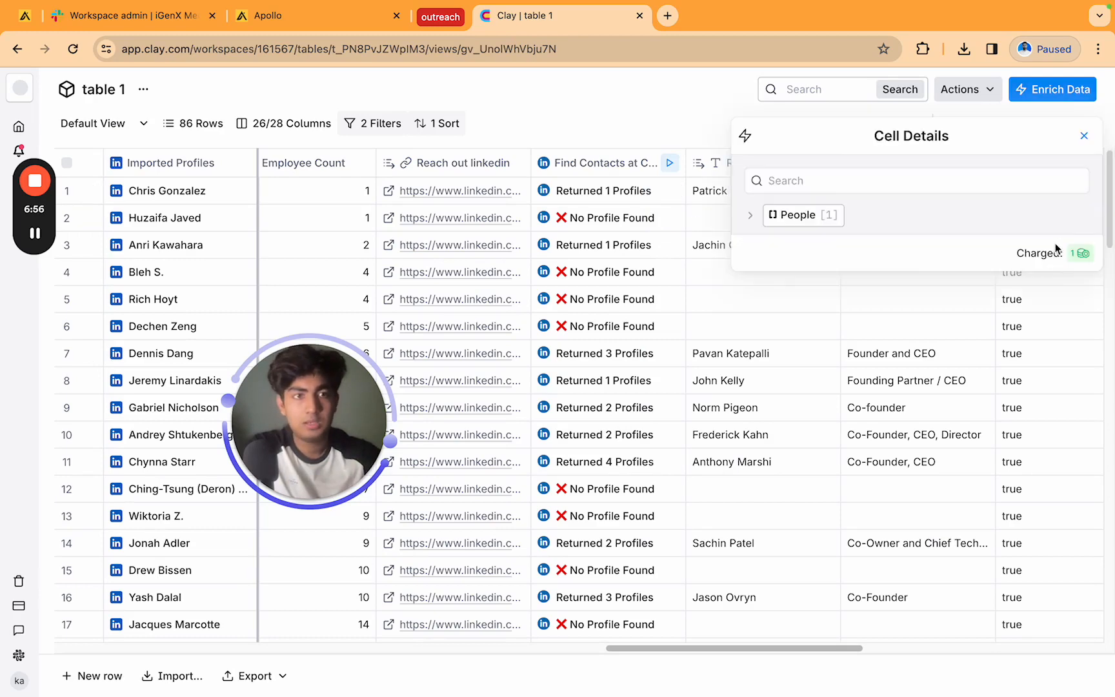
left_click(1088, 135)
Review the Write to Other Table (1) column's target table, people list and field mappings, closing the settings without changes
scroll(865, 326, "right", 10)
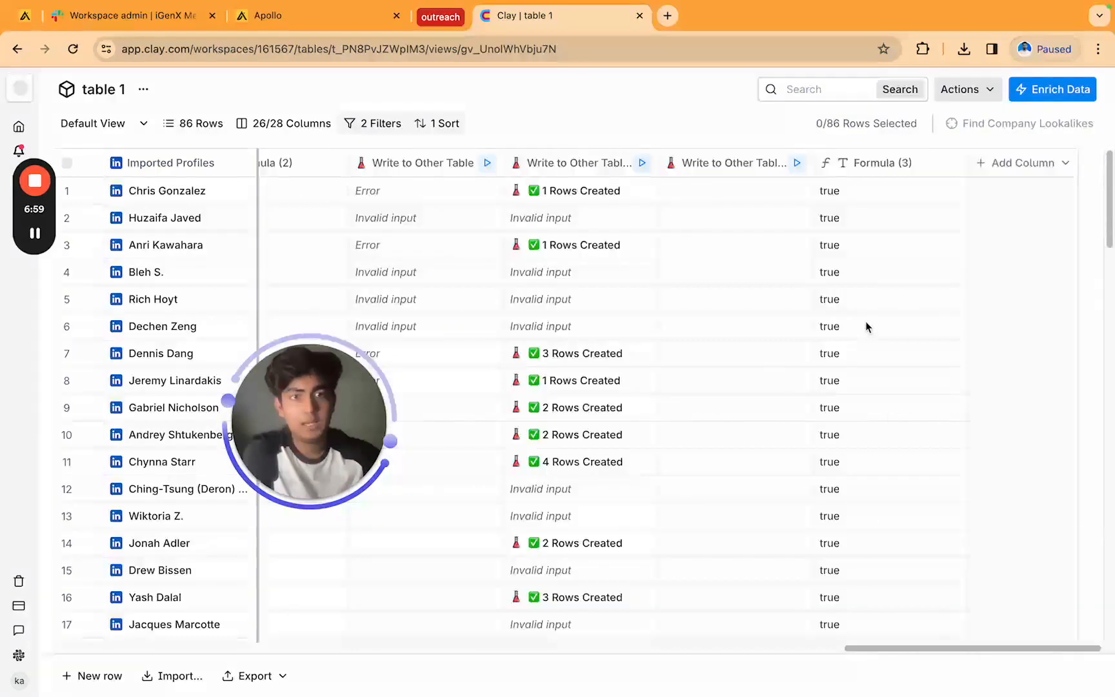
left_click(576, 161)
left_click(669, 221)
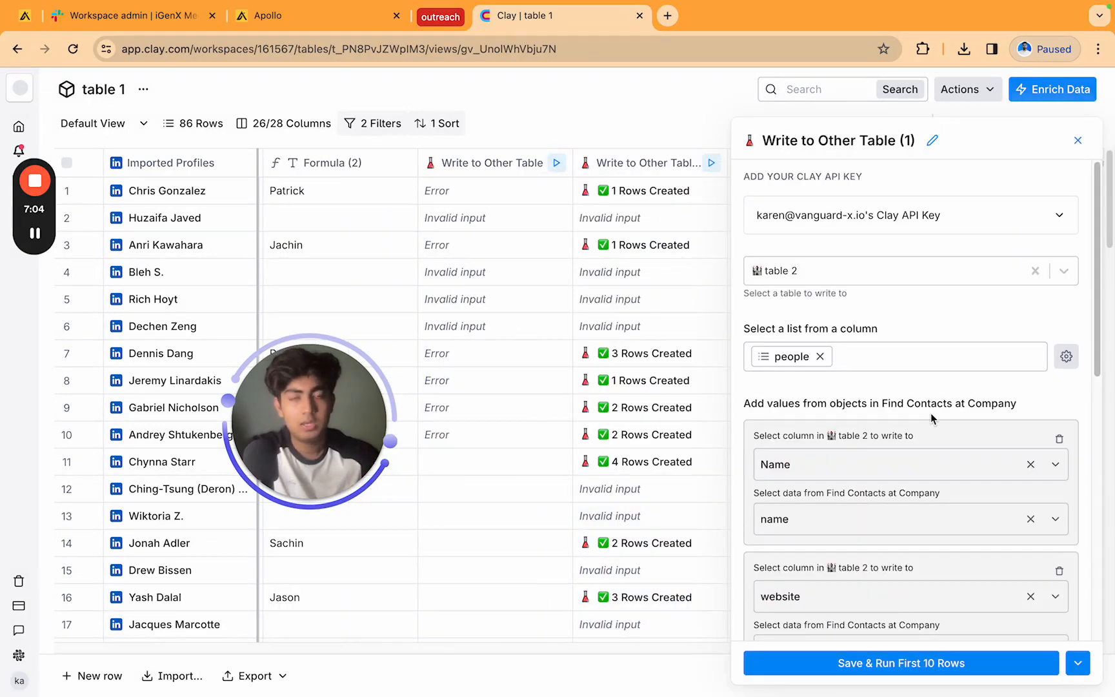
scroll(930, 415, "down", 2)
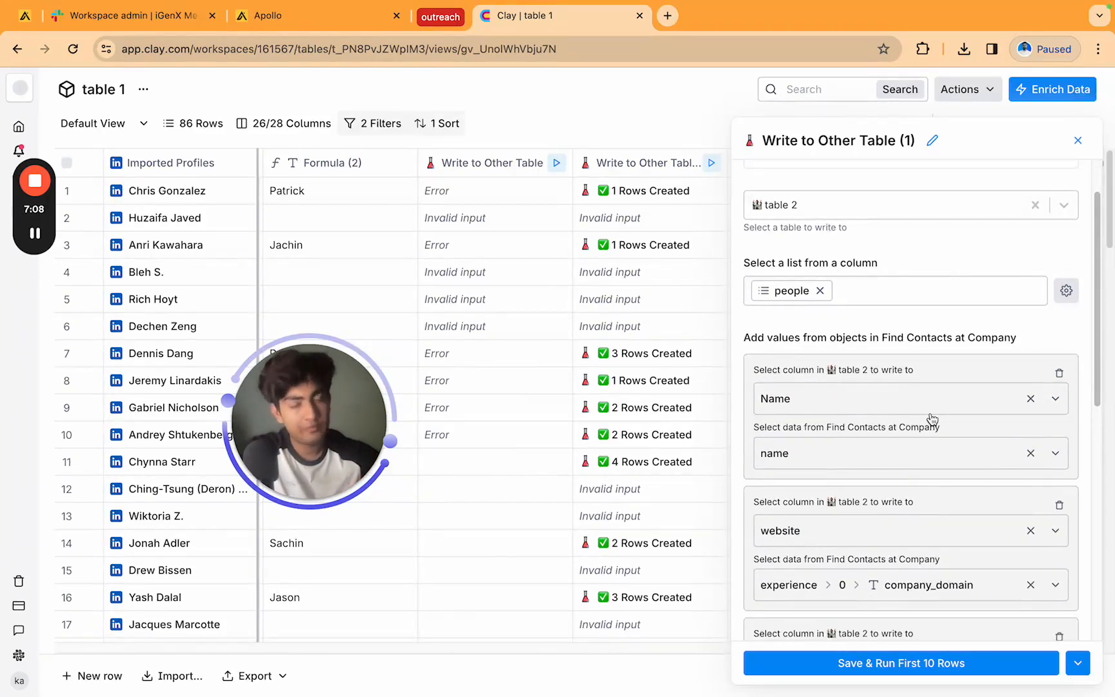
scroll(932, 393, "down", 4)
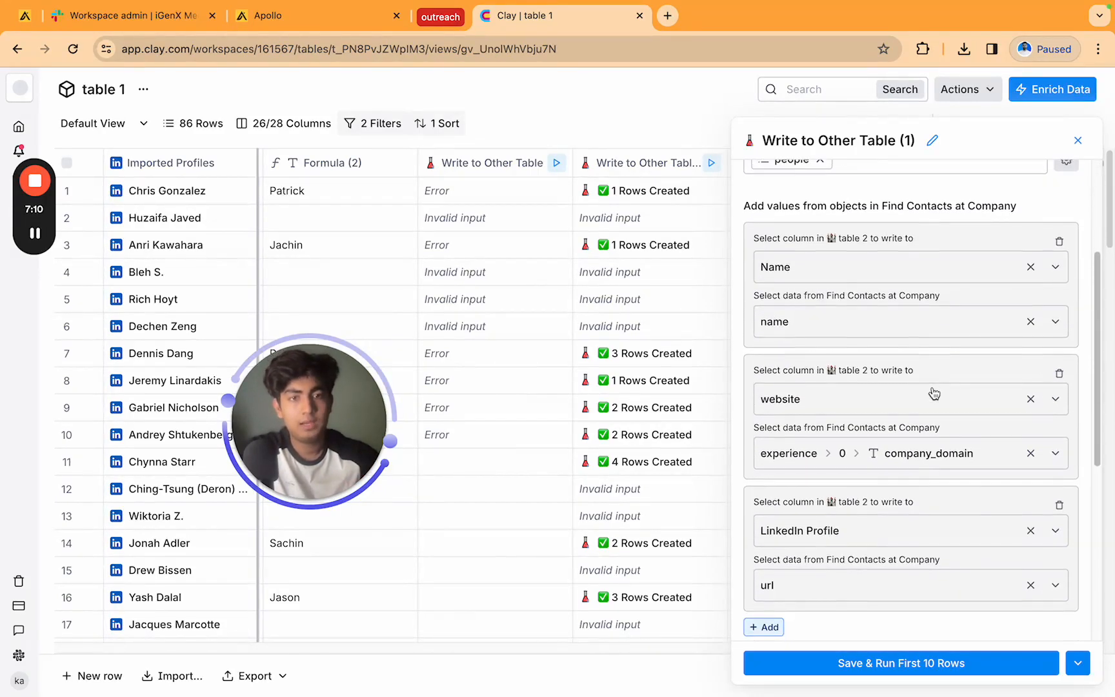
scroll(933, 392, "down", 2)
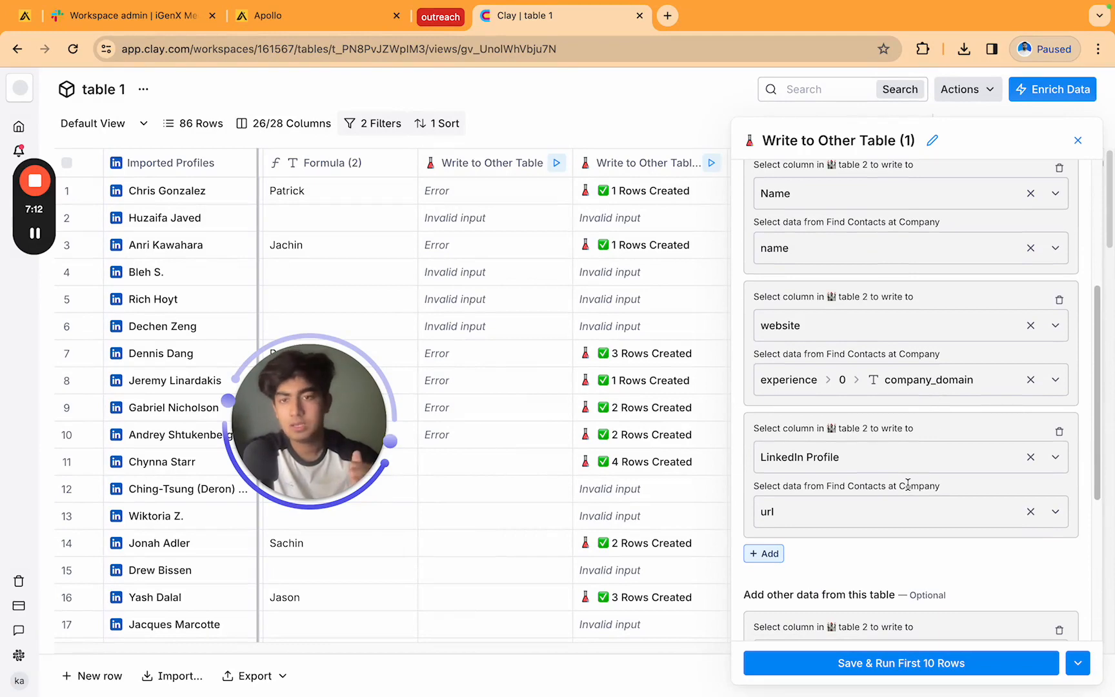
scroll(908, 484, "down", 8)
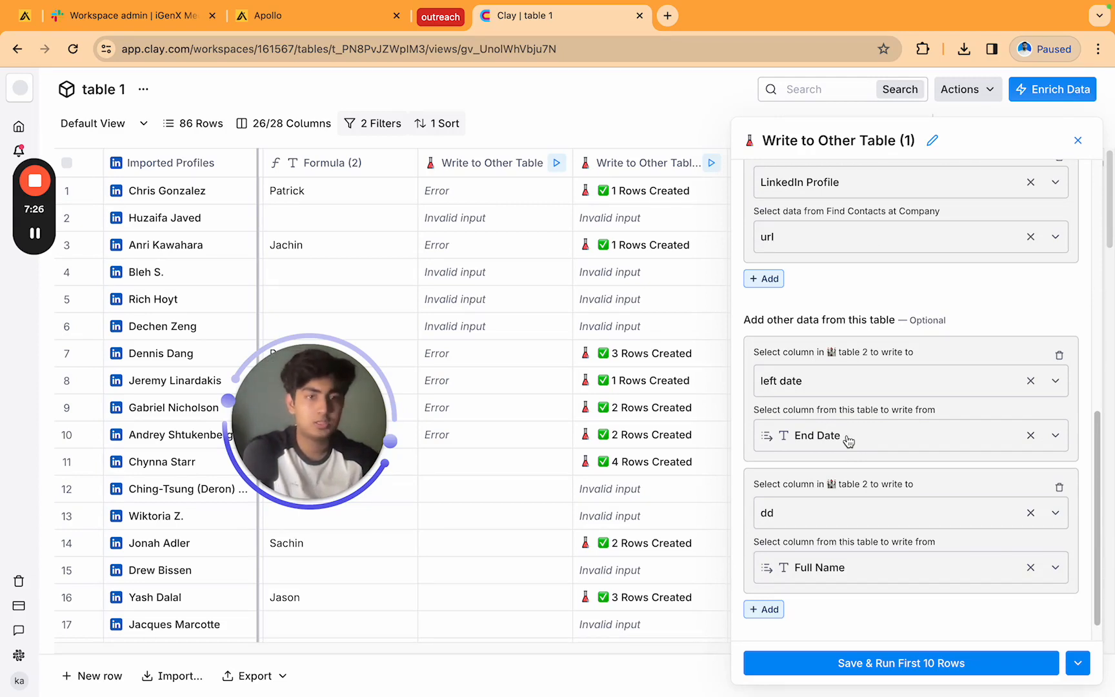
mouse_move(831, 579)
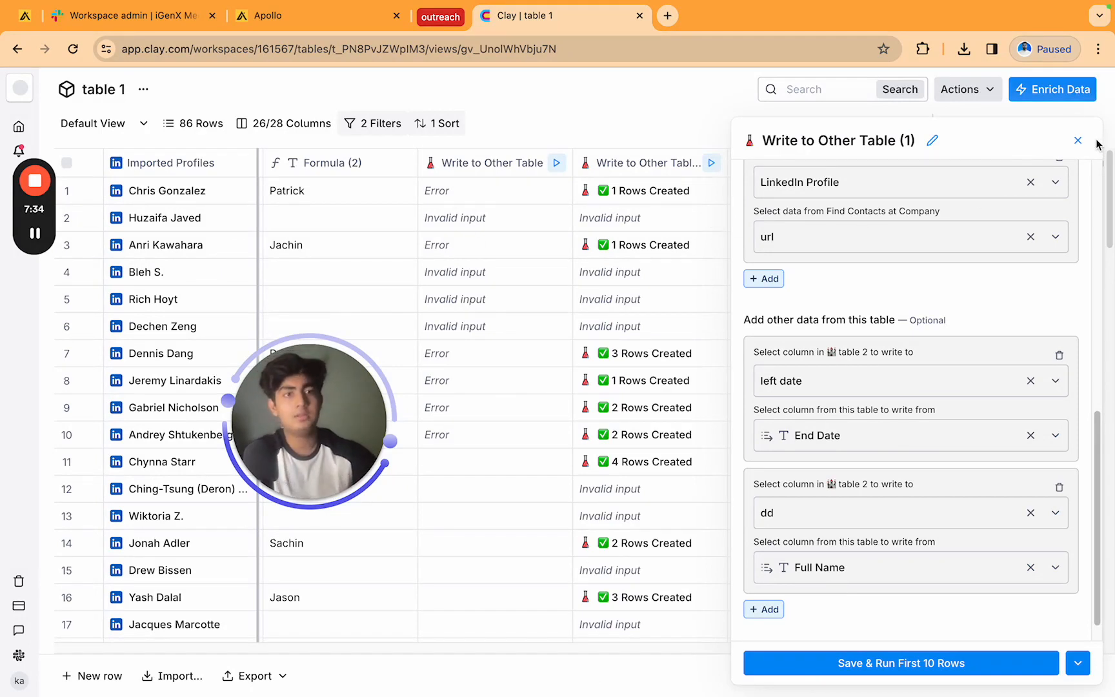
left_click(1077, 140)
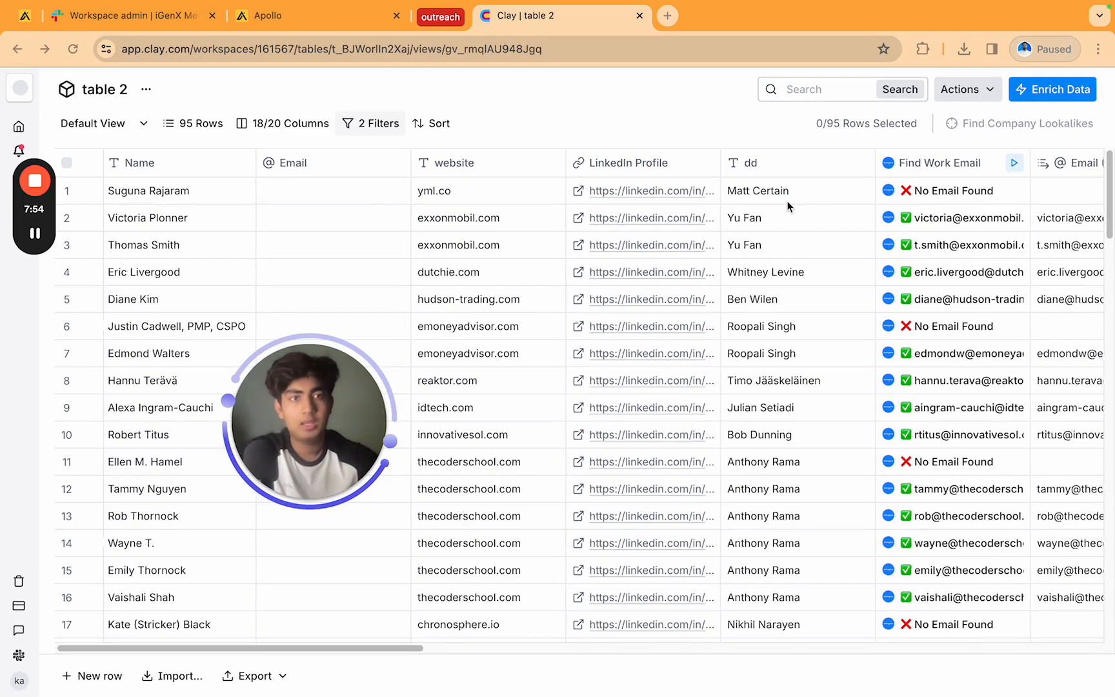
Examine table 2's email lookup columns from Find Work Email through Enrich Person, HTTP API, Status and Formula
scroll(787, 206, "right", 5)
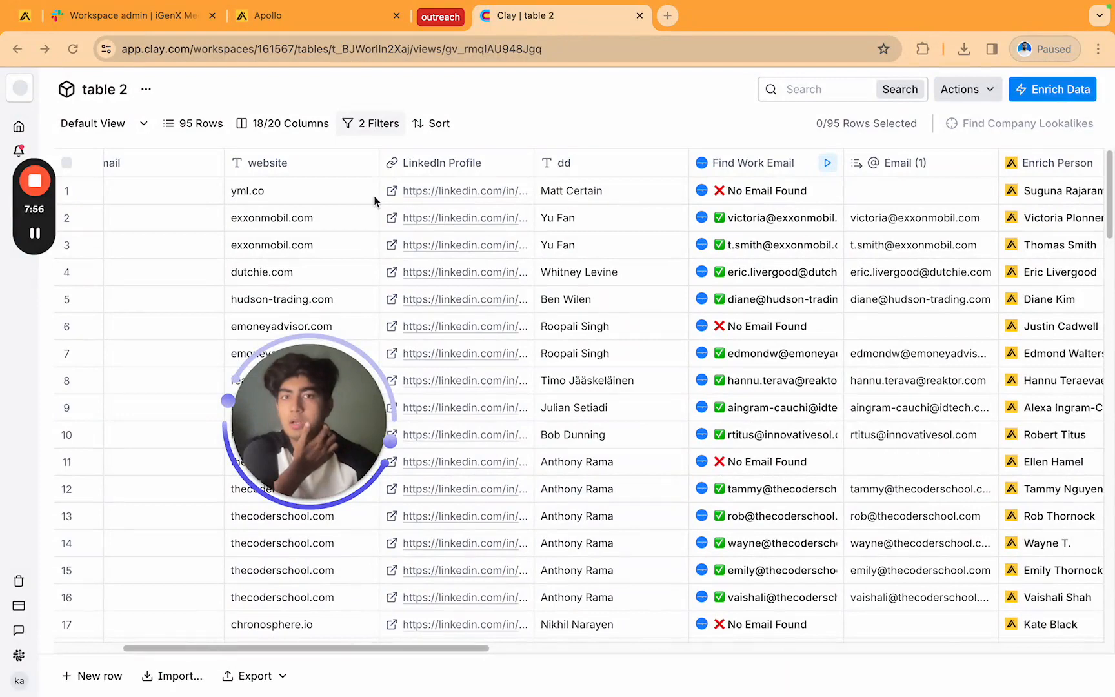
scroll(725, 278, "right", 3)
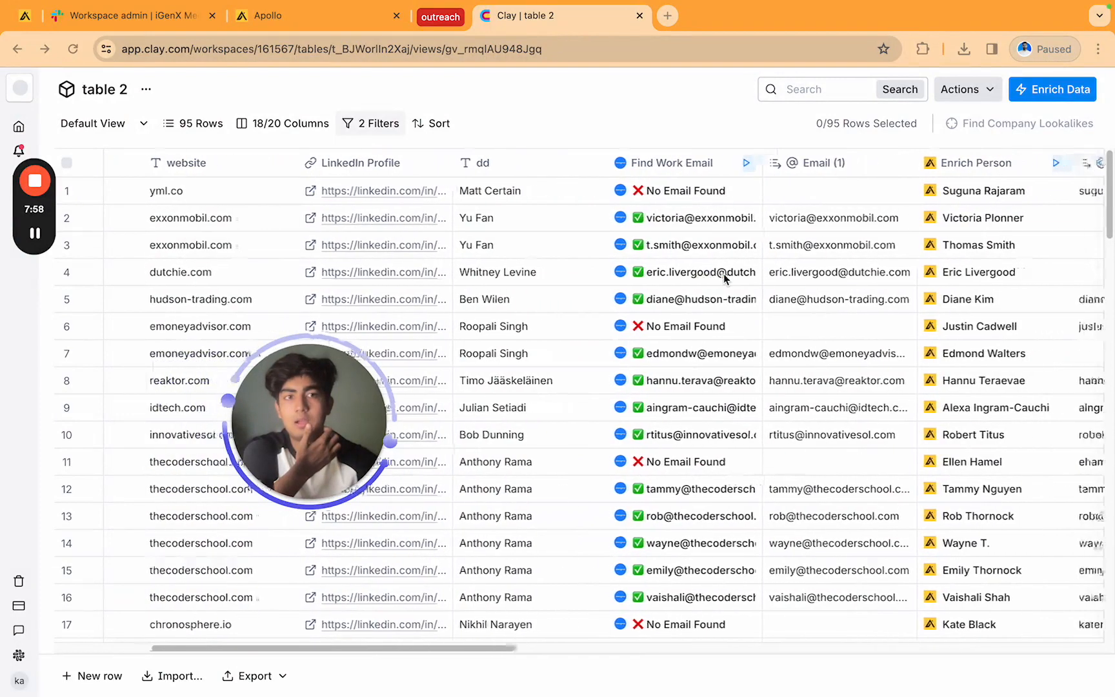
scroll(725, 277, "right", 1)
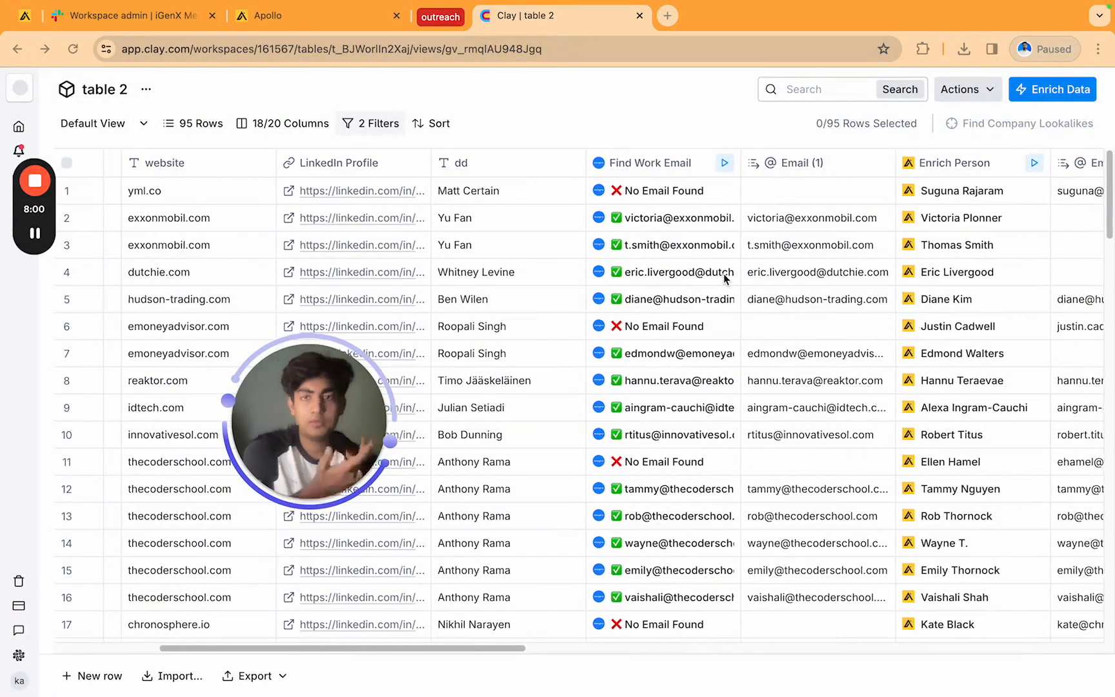
scroll(725, 277, "right", 7)
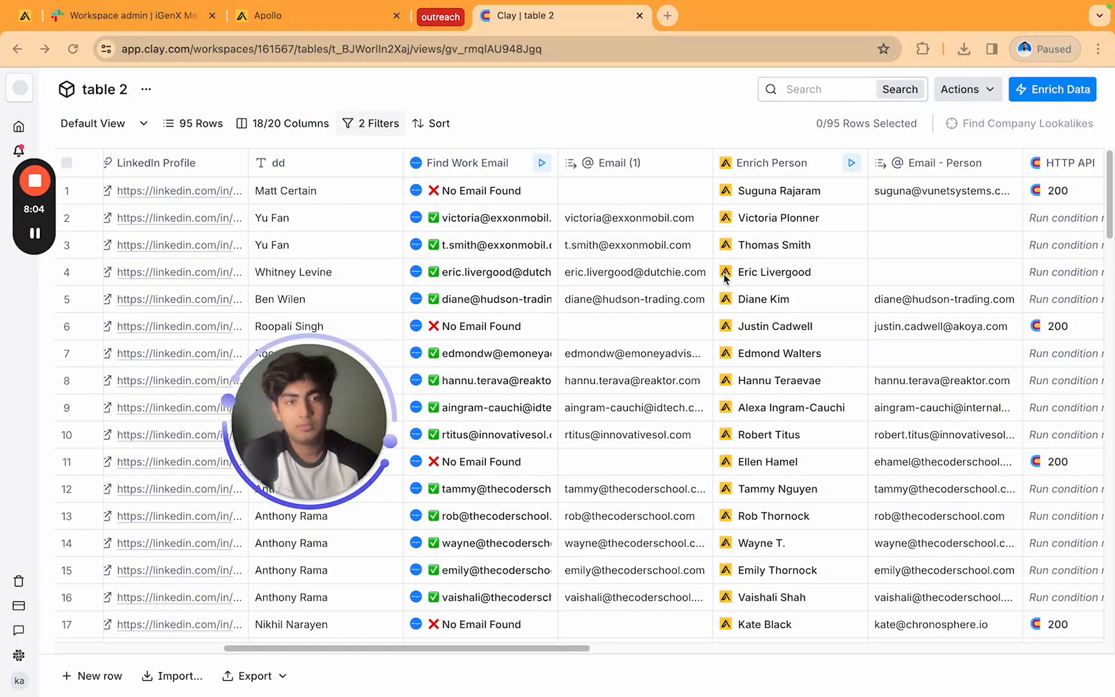
scroll(725, 278, "right", 7)
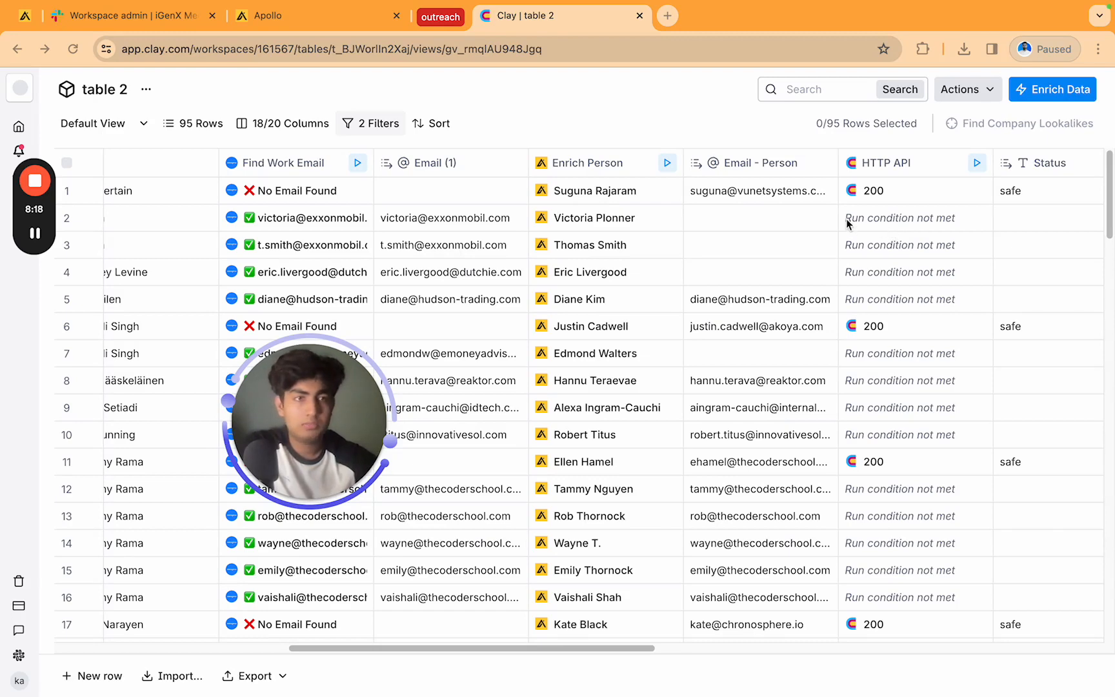
scroll(847, 222, "right", 7)
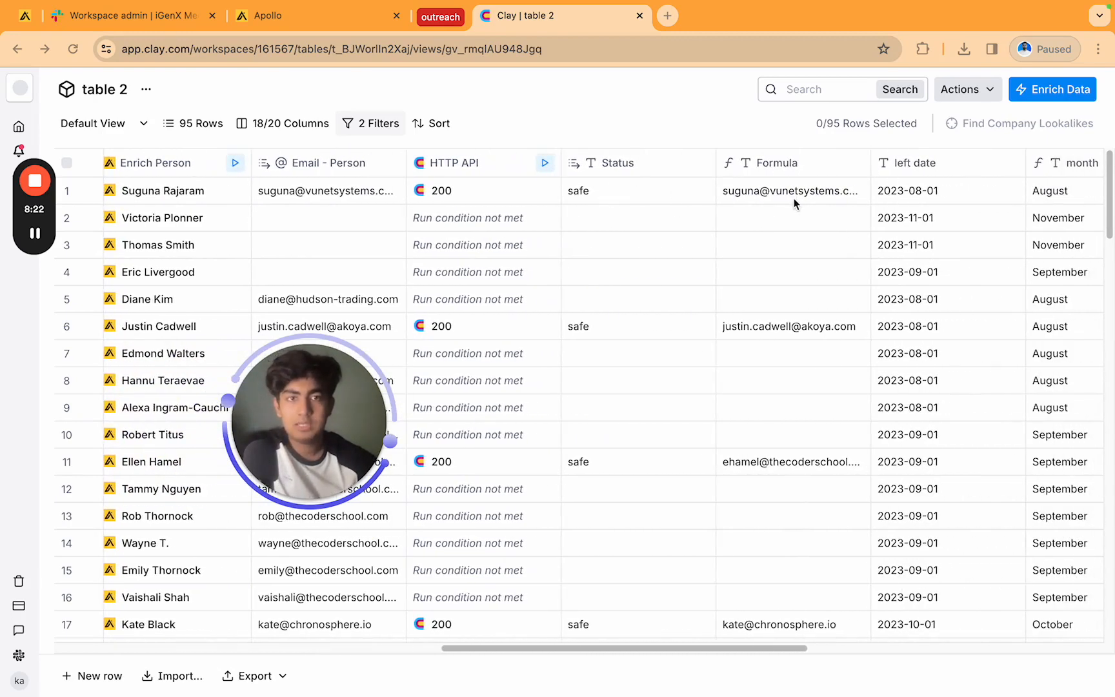
scroll(571, 215, "left", 3)
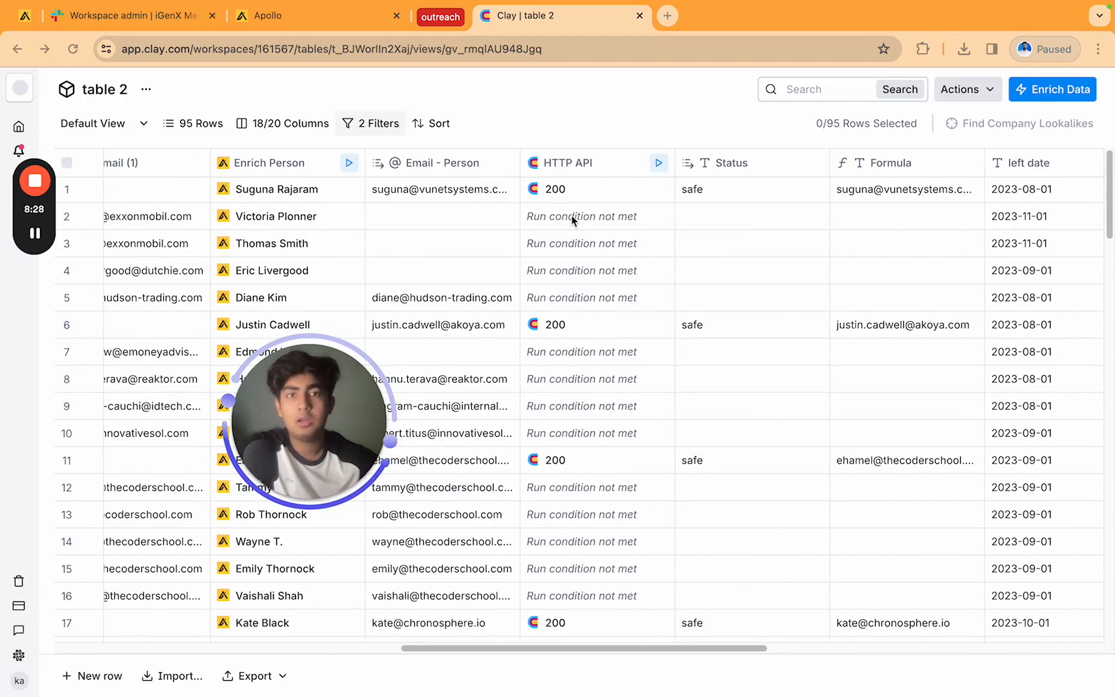
scroll(571, 215, "left", 5)
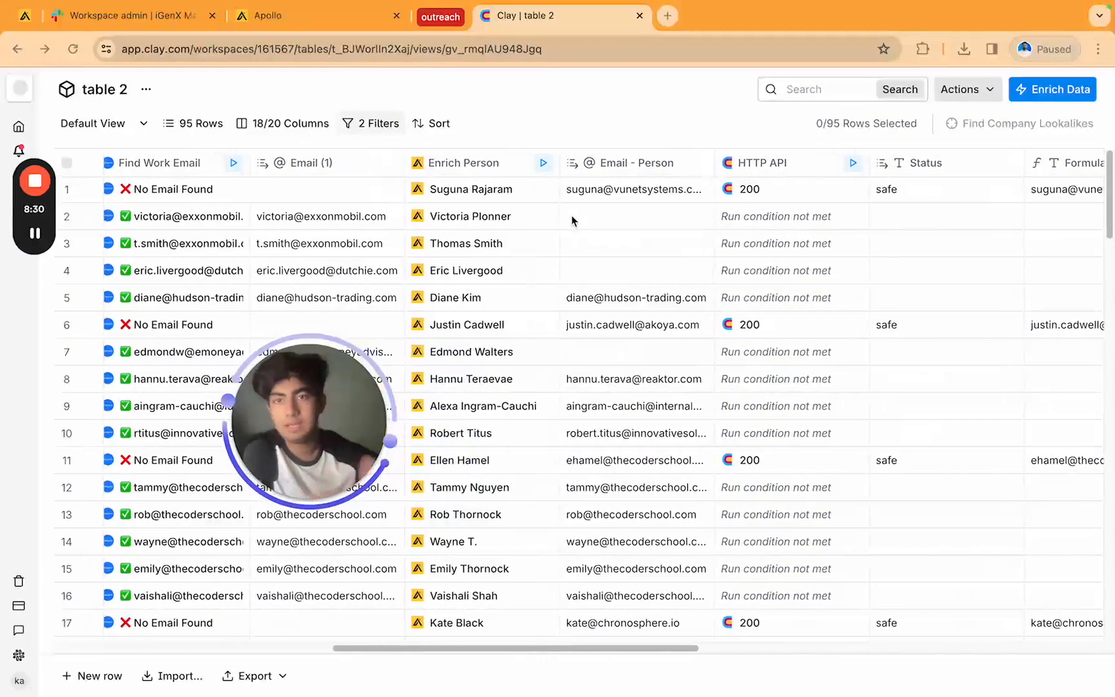
Examine table 2's left date, month, master email, first name, company name and touch_point columns
scroll(572, 216, "right", 10)
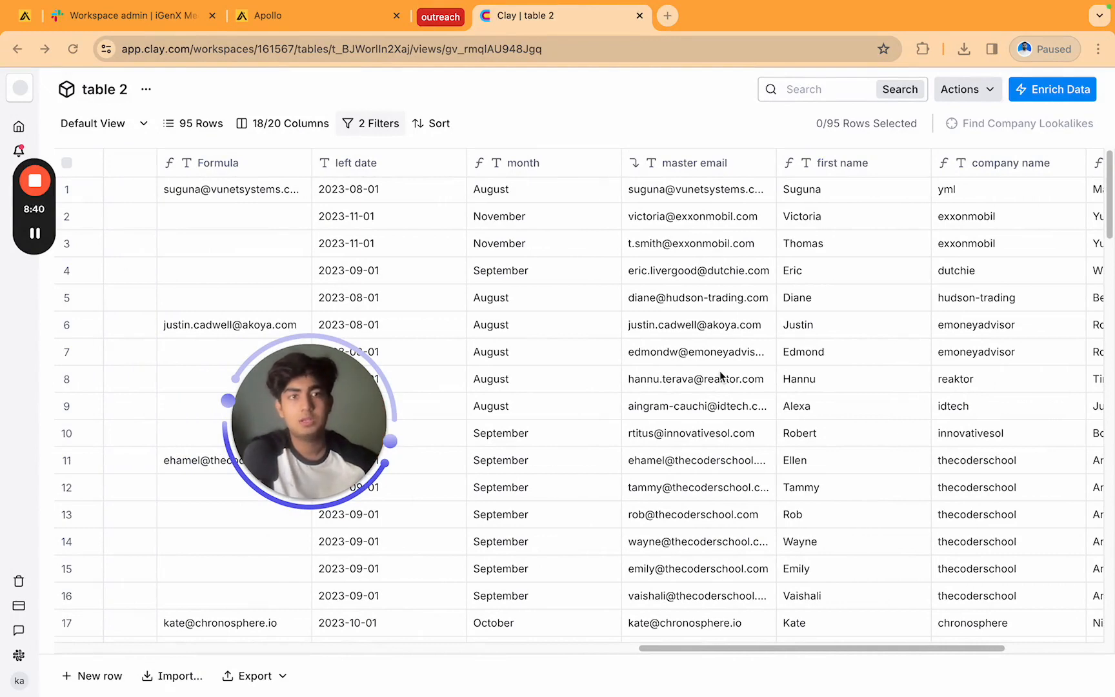
scroll(721, 374, "right", 5)
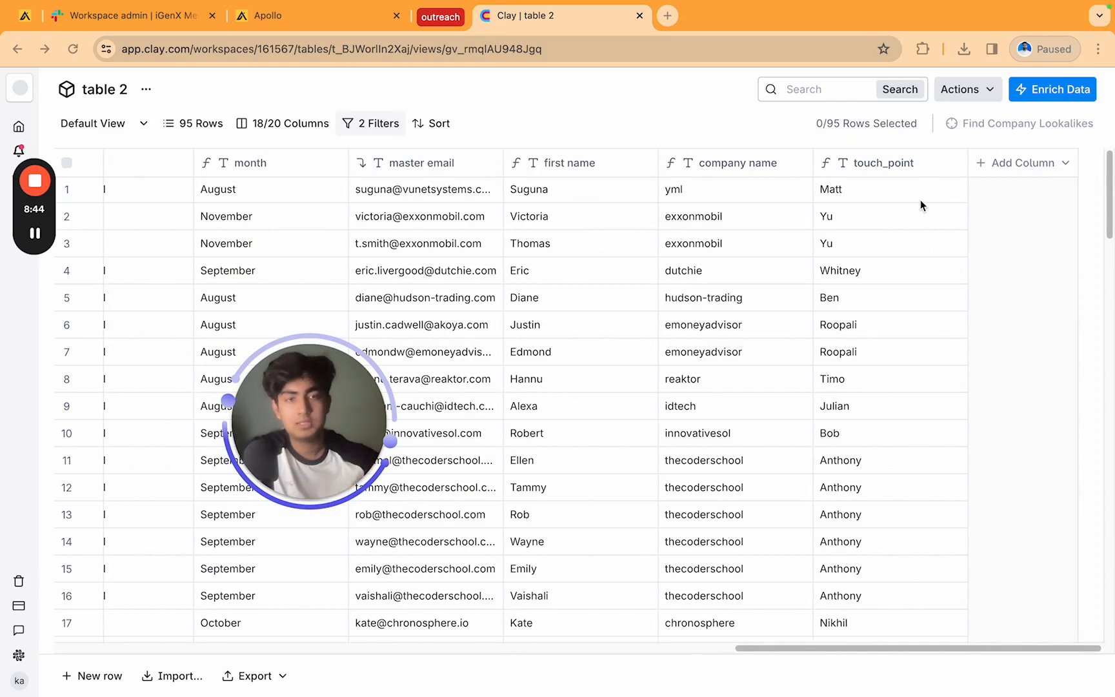
scroll(920, 199, "left", 6)
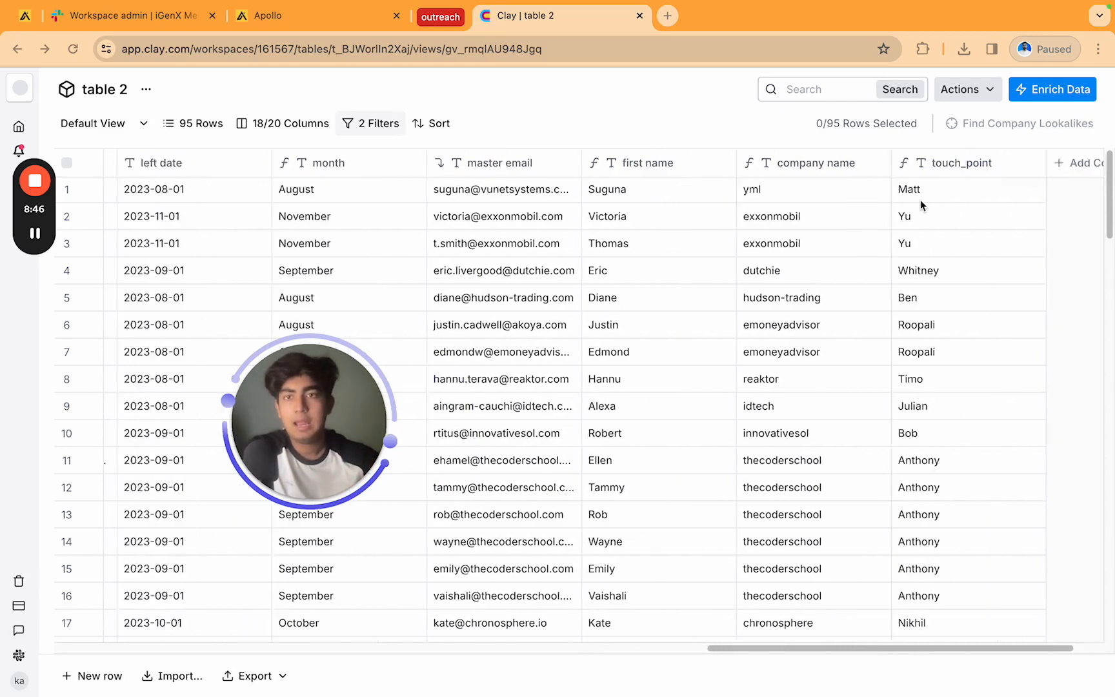
scroll(919, 205, "down", 1)
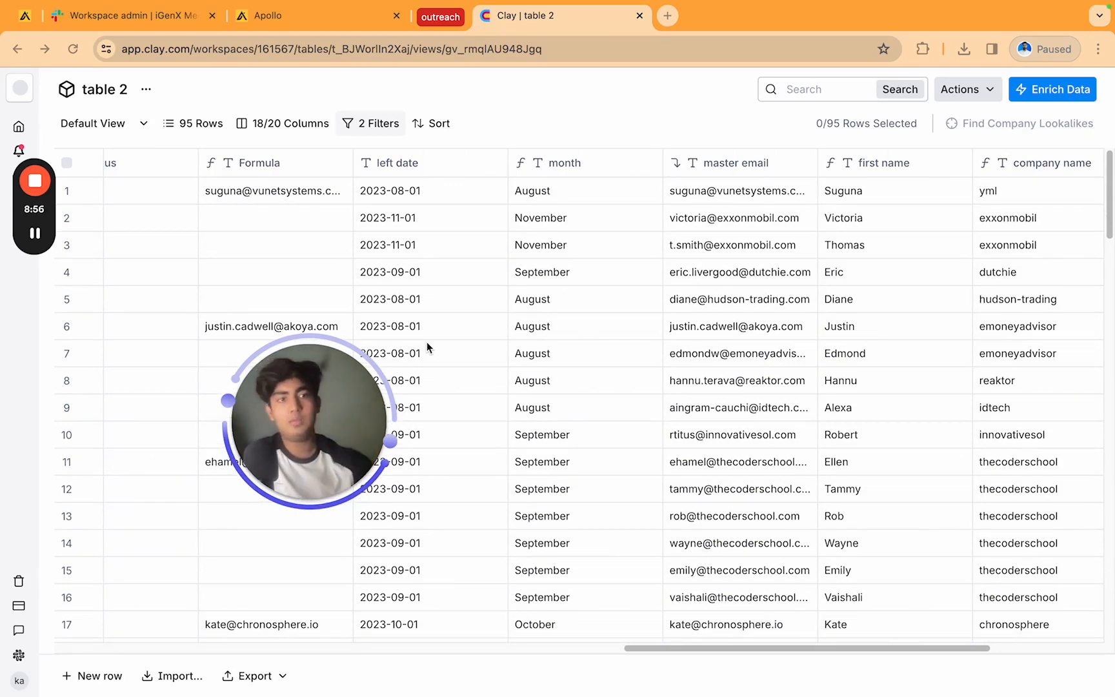
scroll(887, 245, "right", 3)
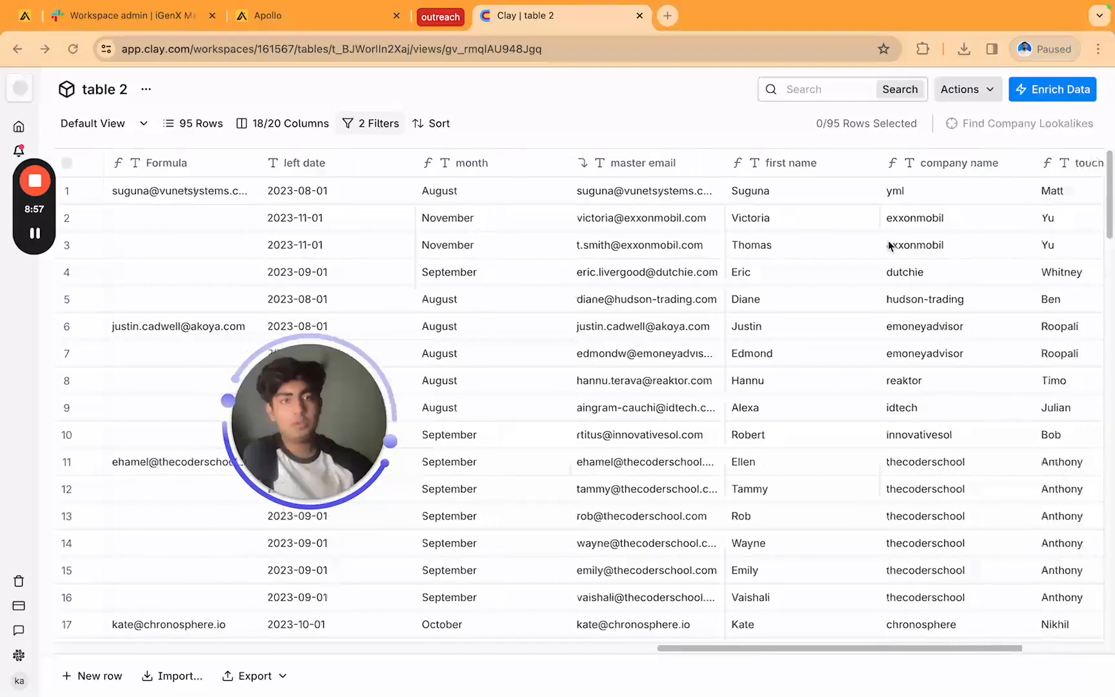
scroll(887, 245, "right", 2)
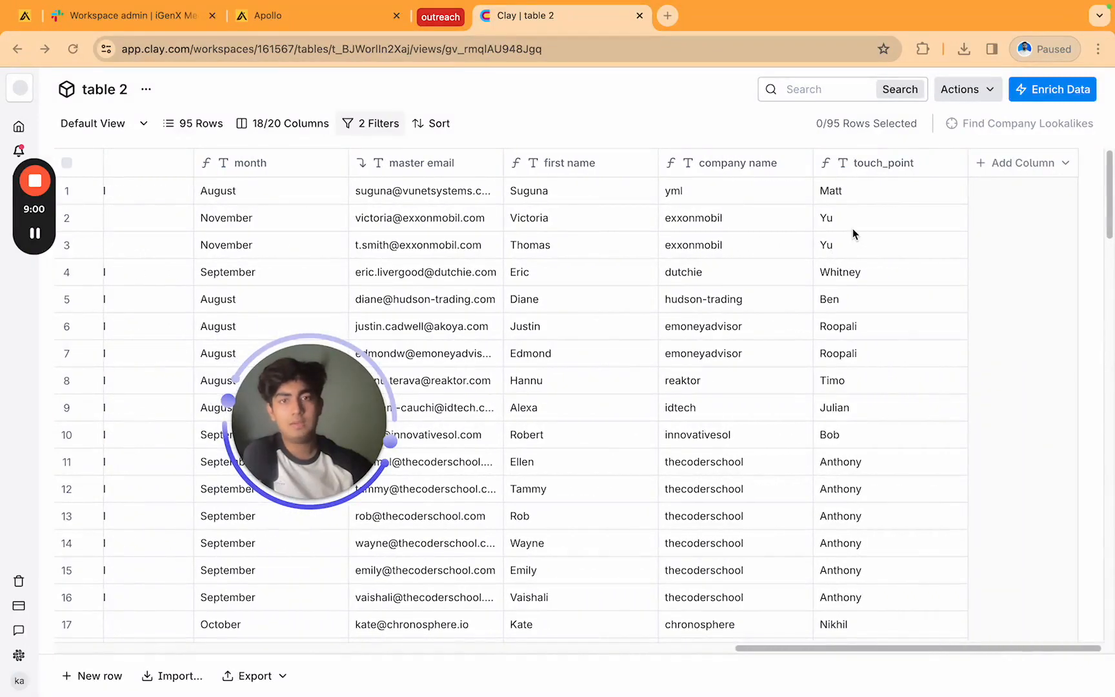
scroll(852, 229, "left", 1)
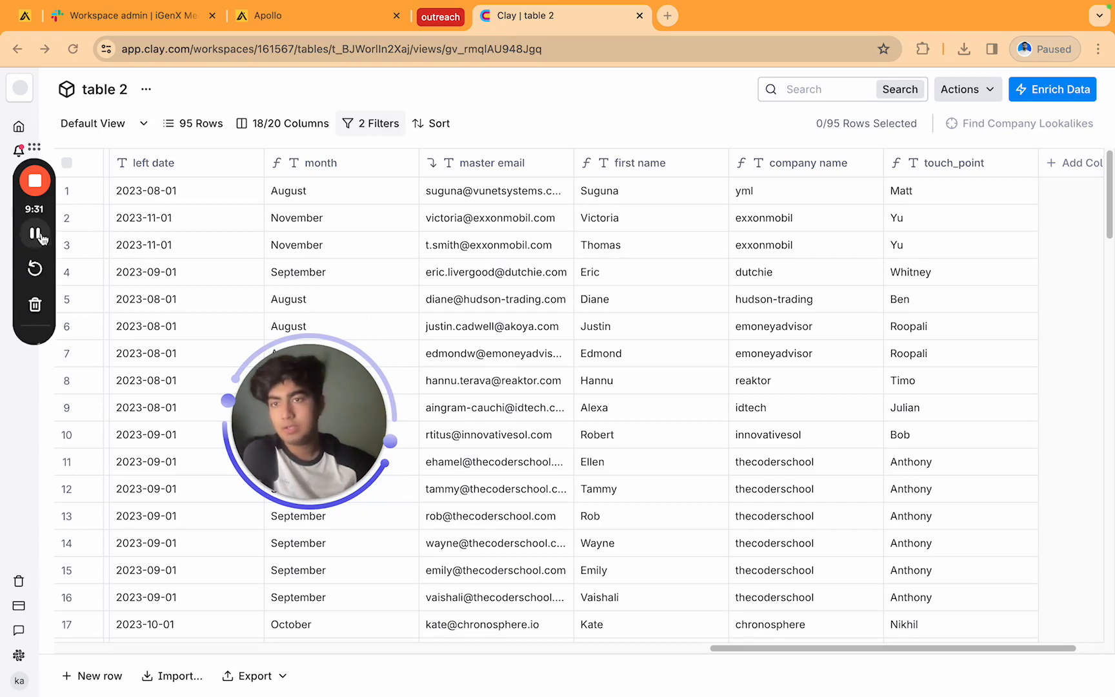
Return to table 1 and look over the Enrich Person, Filter List of Objects and End Date columns down to about row 71
left_click(17, 49)
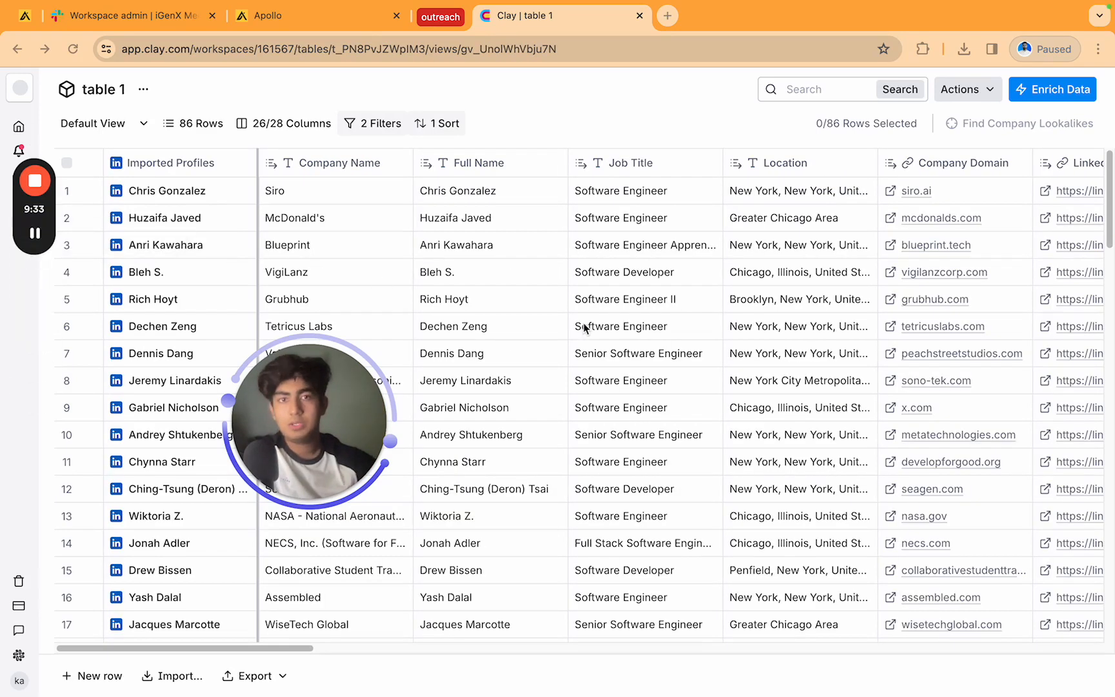
scroll(584, 324, "right", 10)
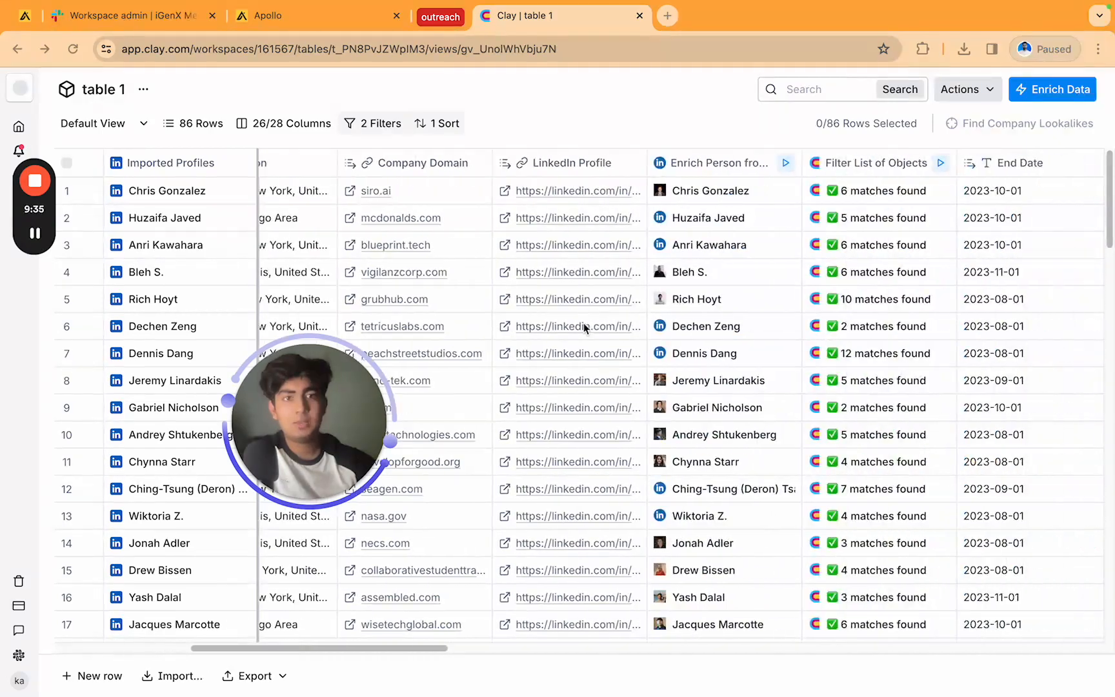
scroll(587, 334, "down", 15)
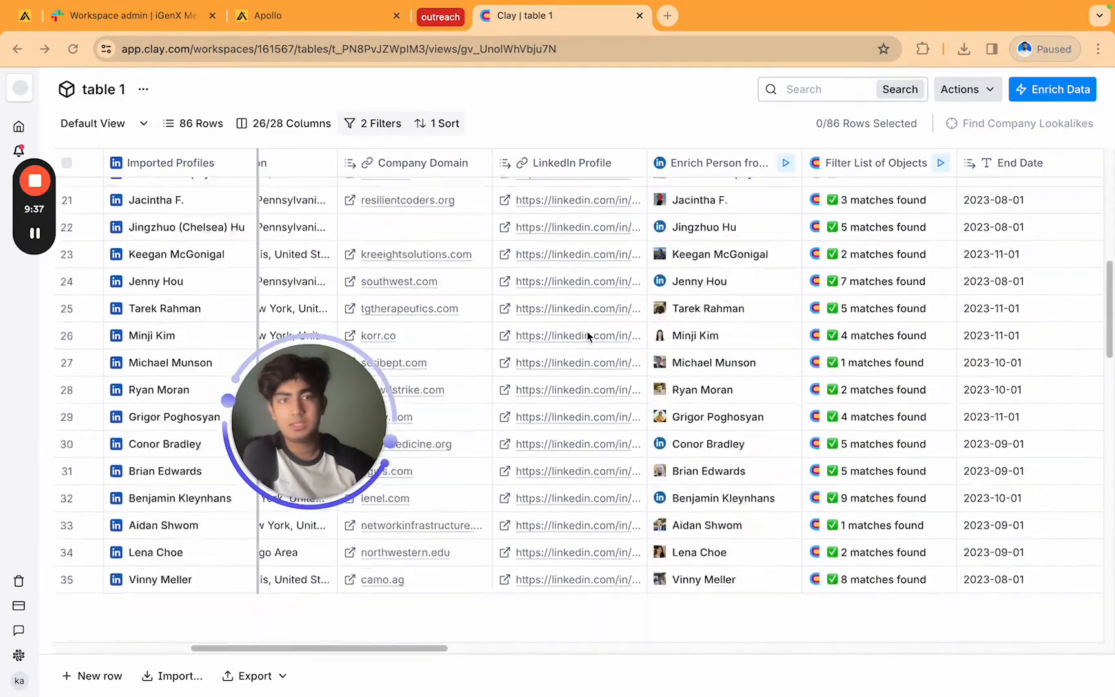
scroll(587, 334, "down", 4)
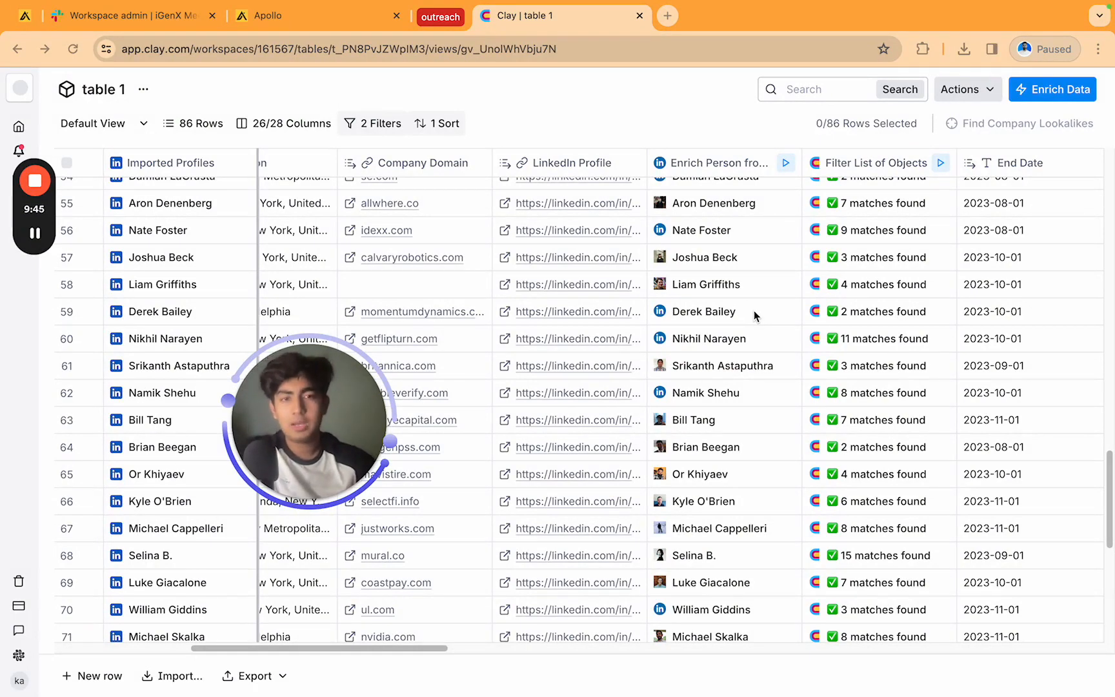
scroll(756, 315, "right", 2)
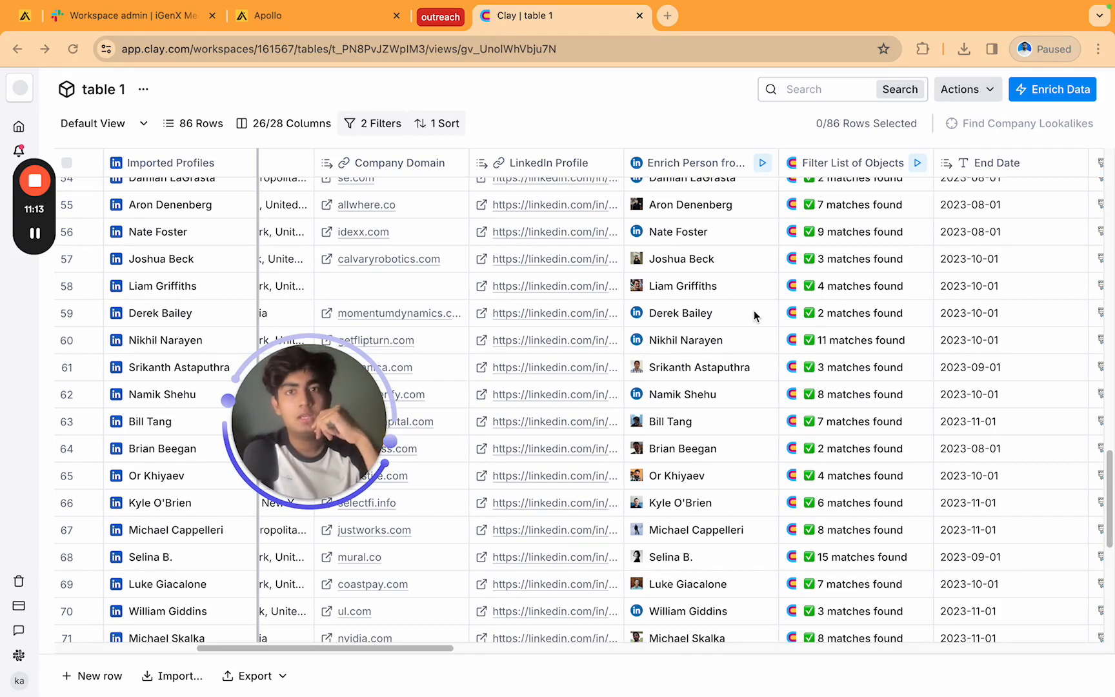
scroll(755, 315, "right", 3)
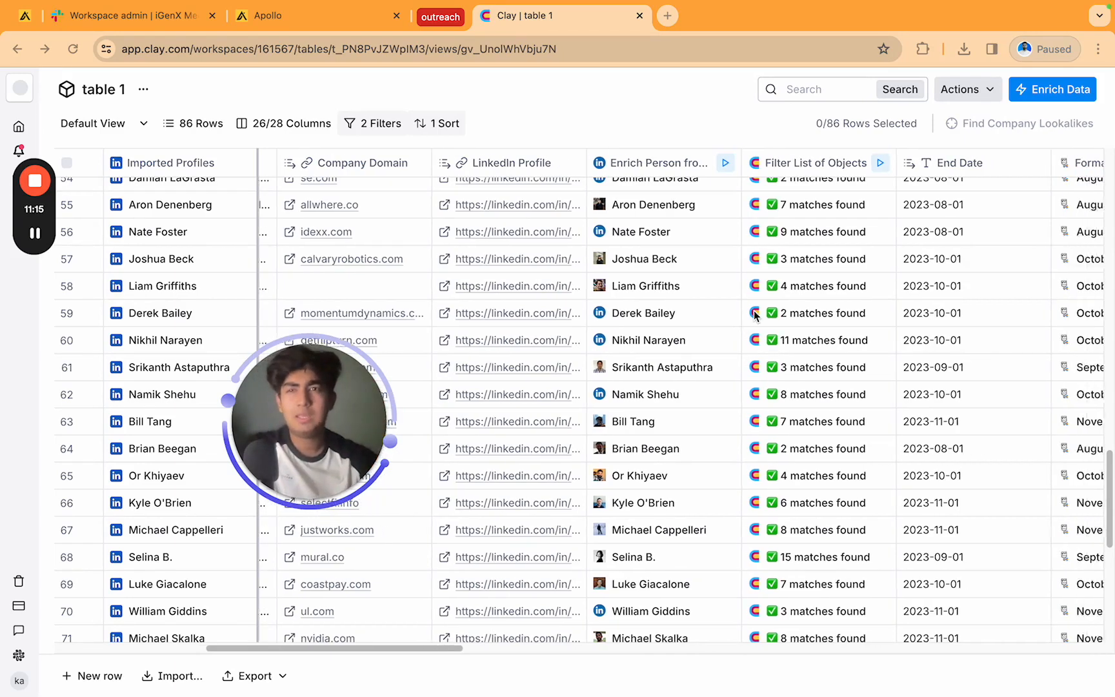